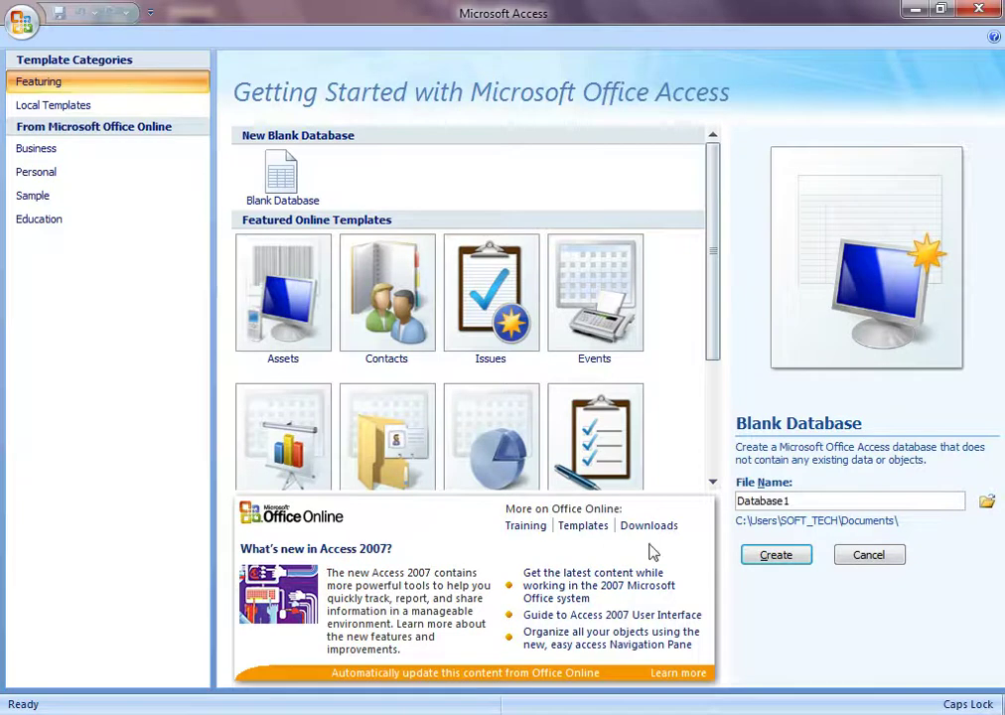
Step: Replace the default file name with STUDENTS DATA and create the blank database
click(806, 501)
key(BackSpace)
key(BackSpace)
key(BackSpace)
key(BackSpace)
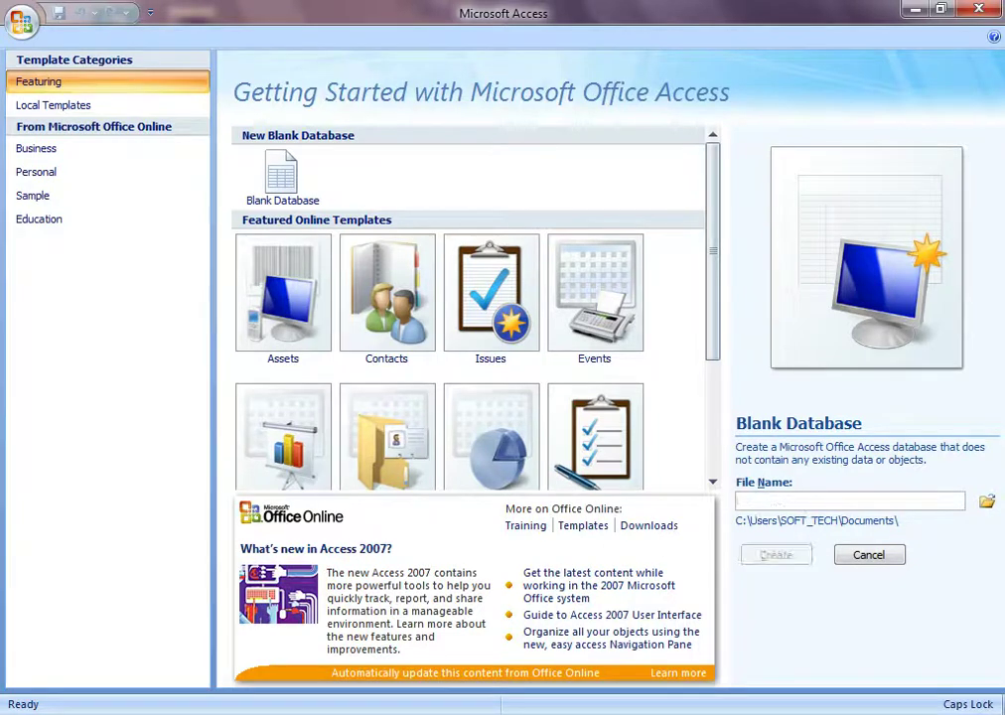
text(STU)
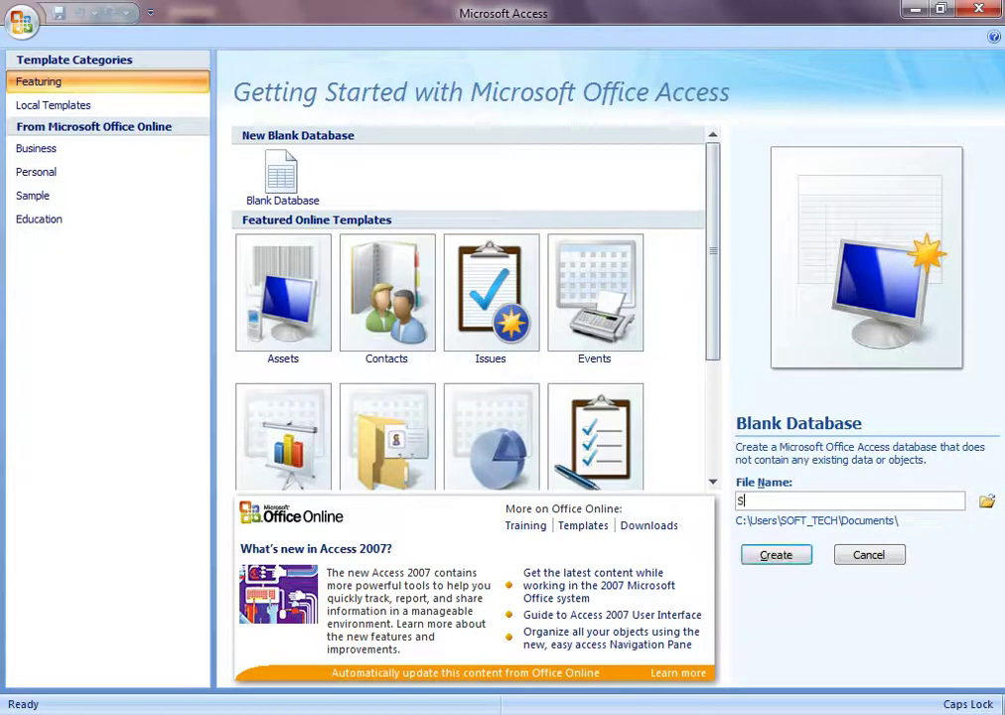
text(DNE)
key(BackSpace)
key(BackSpace)
key(BackSpace)
text(NTECO)
text(DATA)
click(775, 554)
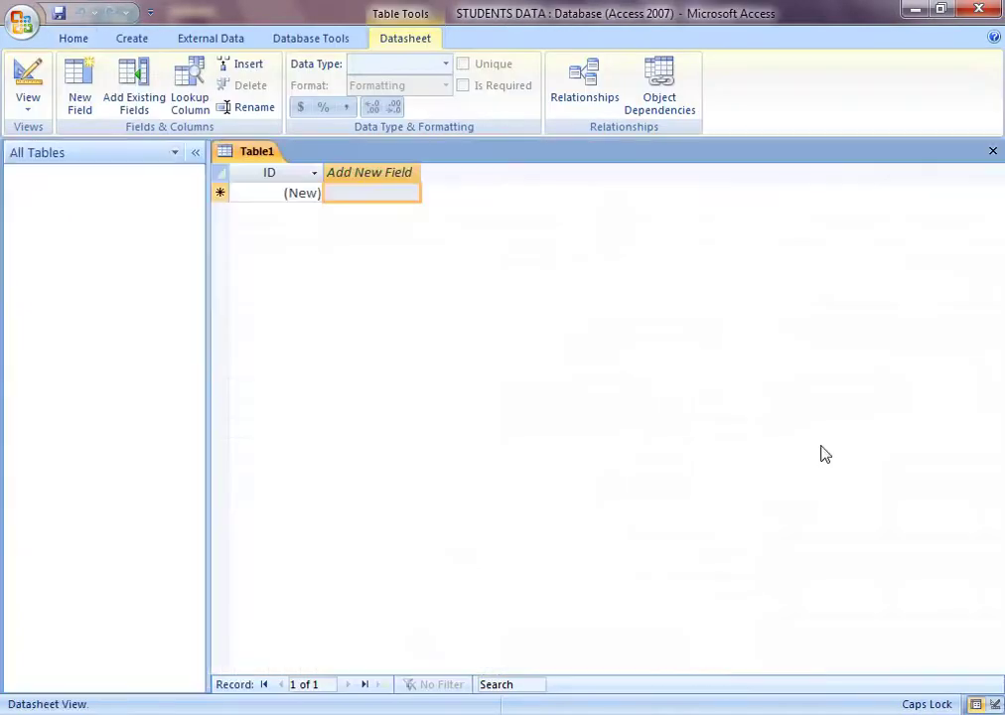
Step: Close Table1 and start a new table design with ID as a Number field
click(993, 150)
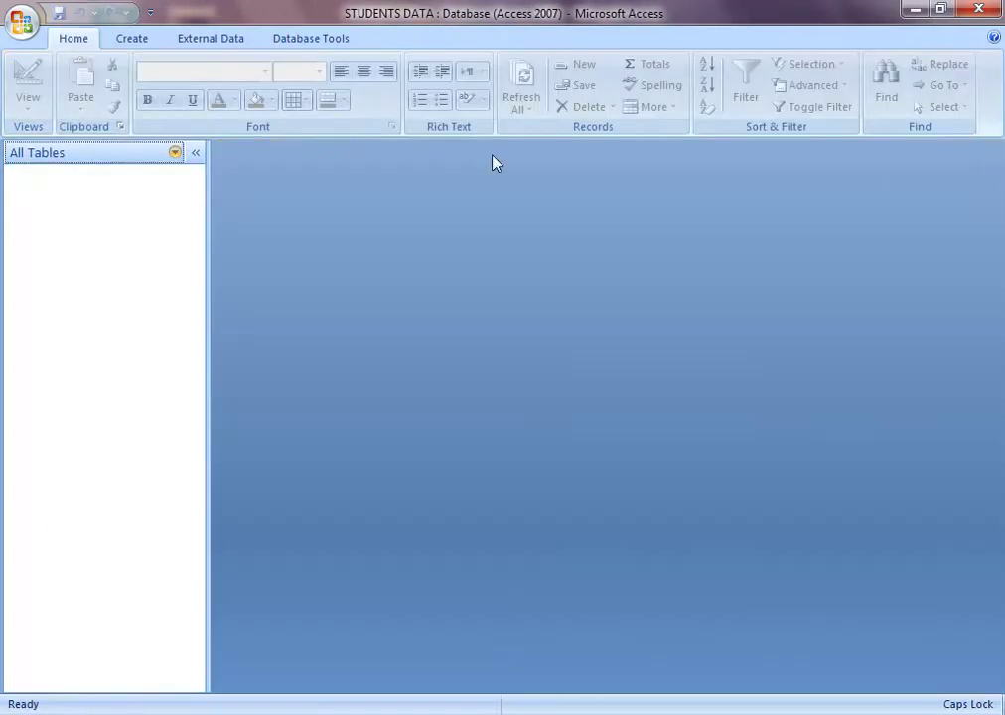
click(139, 42)
click(196, 92)
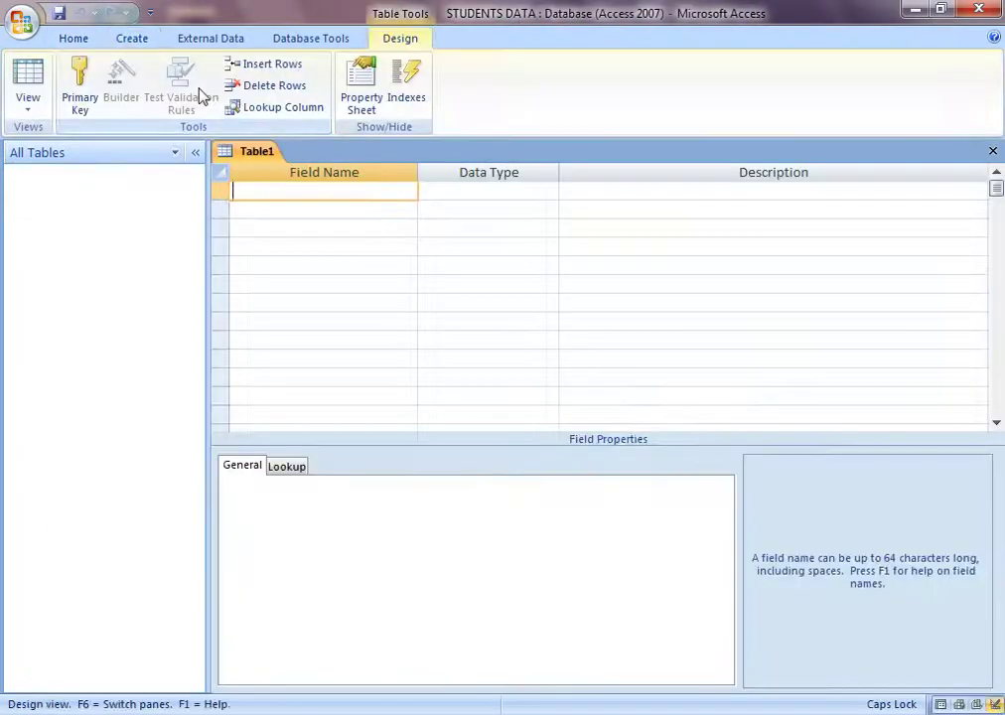
text(ID)
key(Tab)
text(n)
key(Down)
key(shift+Tab)
Step: Add NAME and F NAME as Text fields
text(NAM)
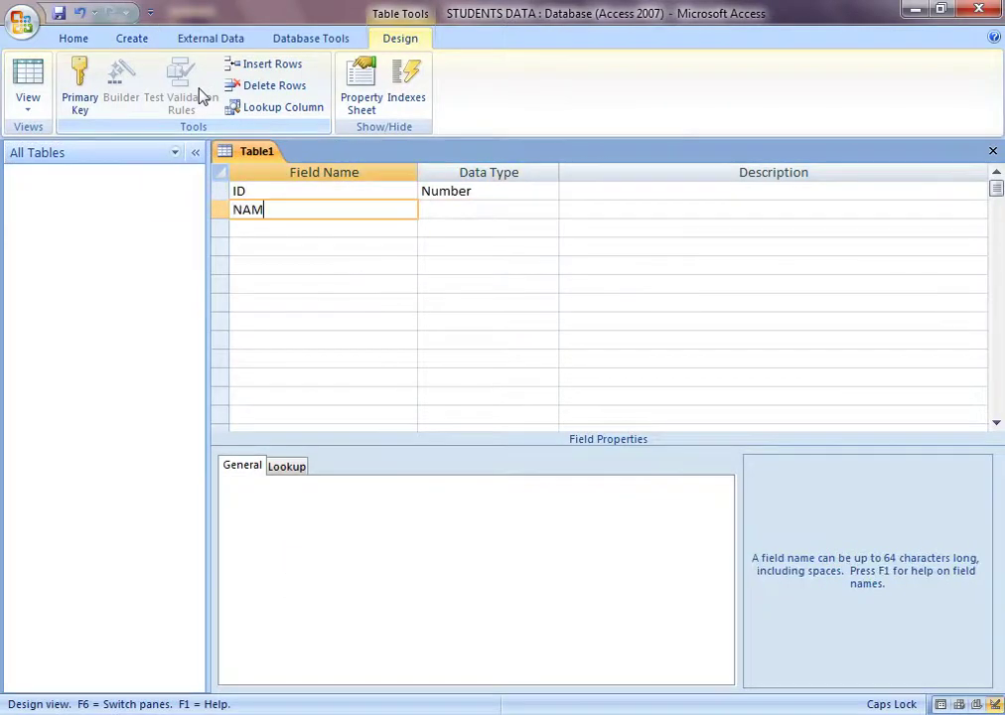
key(Tab)
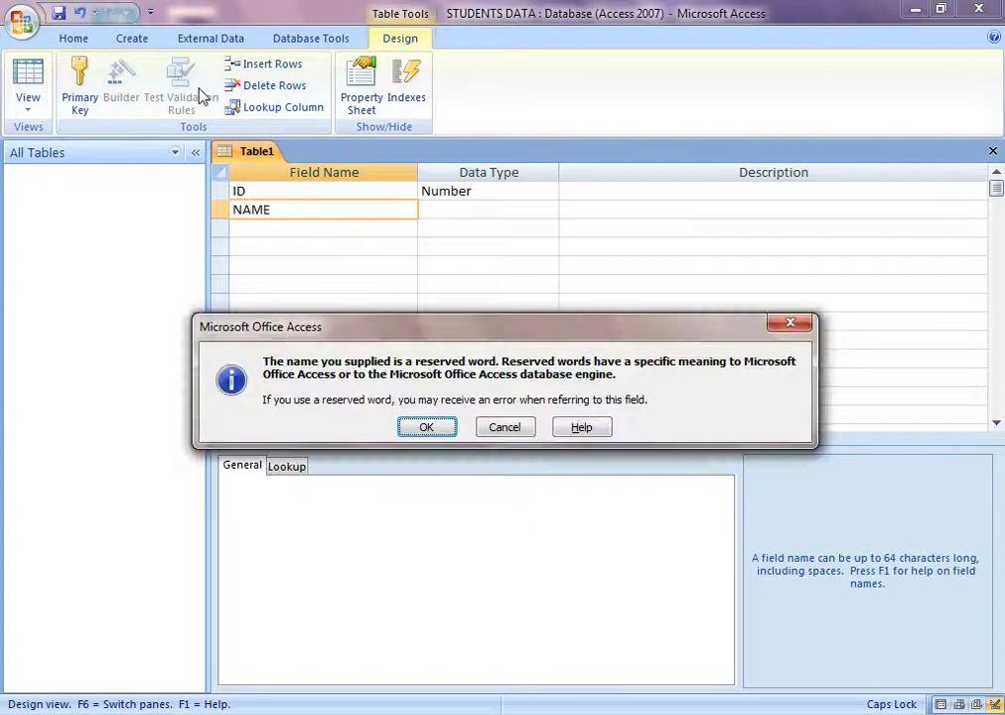
key(Return)
key(Down)
key(shift+Tab)
text(NAME)
key(Tab)
key(Down)
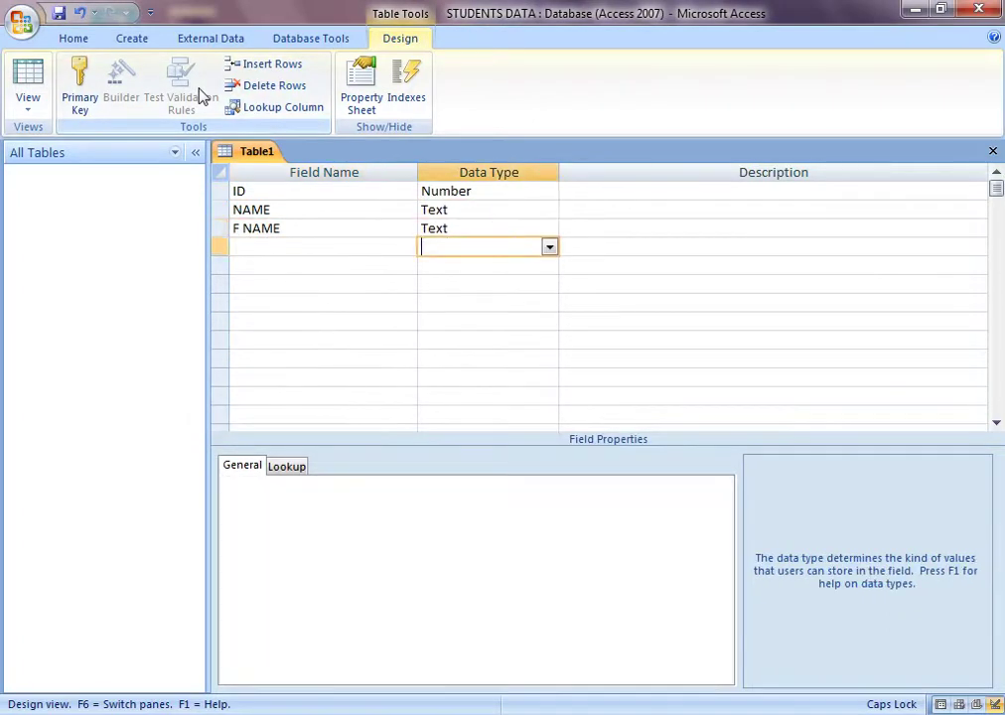
key(shift+Tab)
Step: Add ADDRESS and PHONE NO as Text fields and FEE as a Number field
text(ADDRESS)
key(Tab)
key(Tab)
key(Tab)
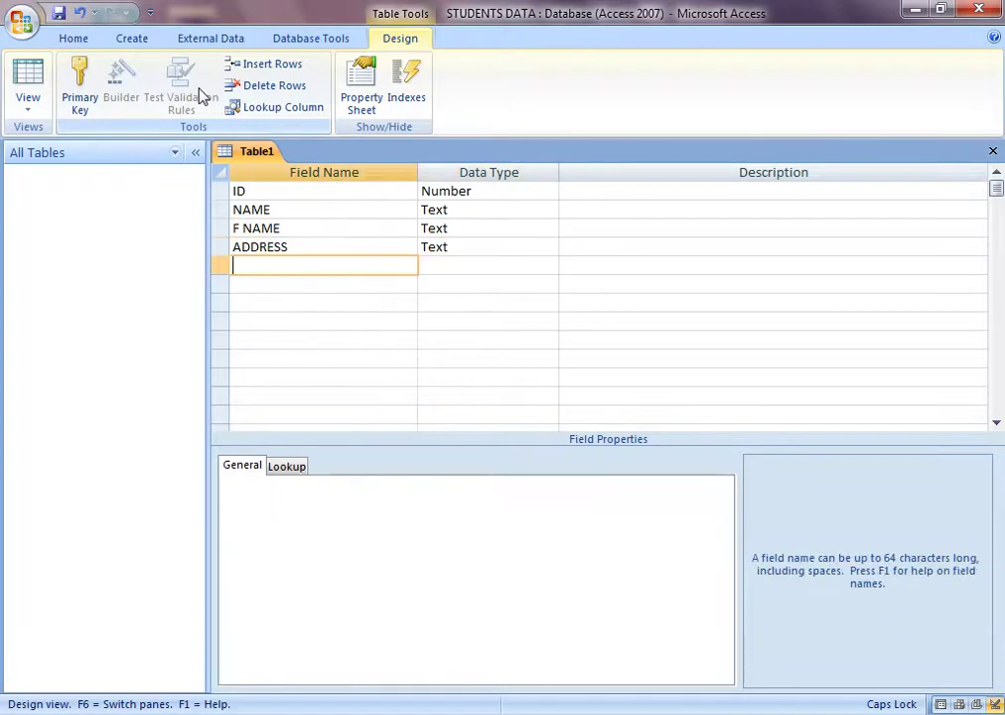
text(PHONE NO)
key(Tab)
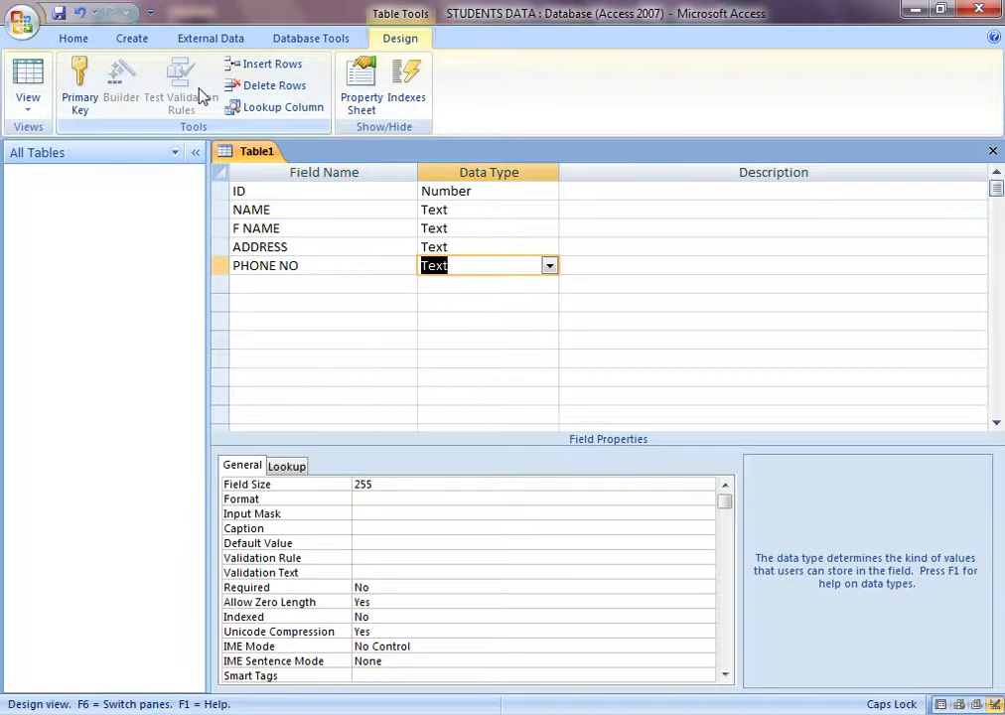
key(Tab)
key(Tab)
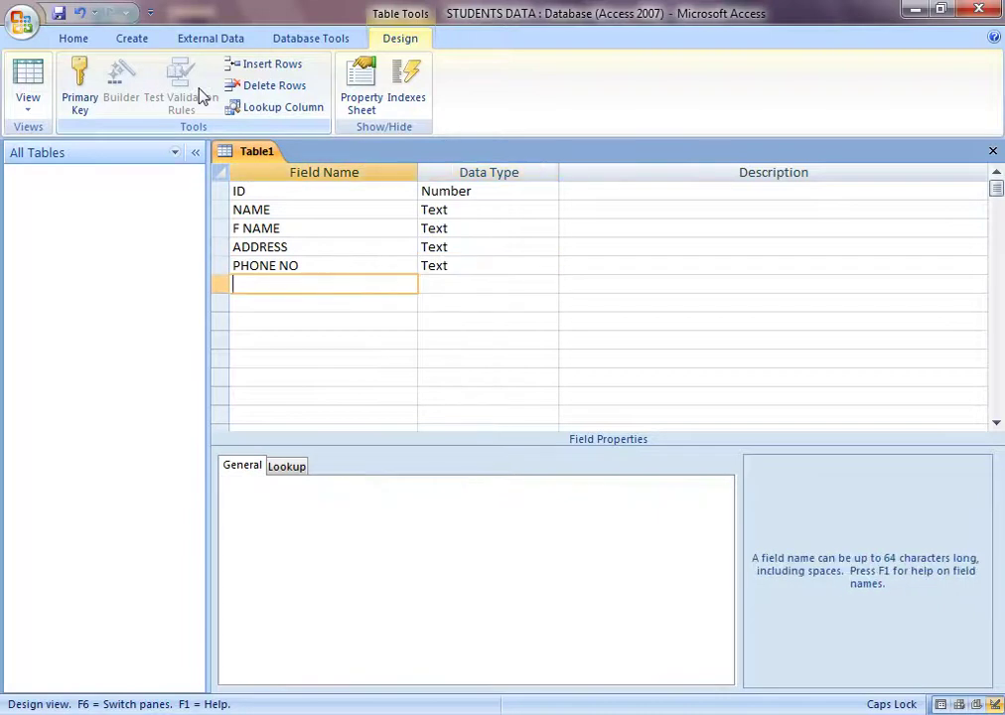
text(FEE)
key(Tab)
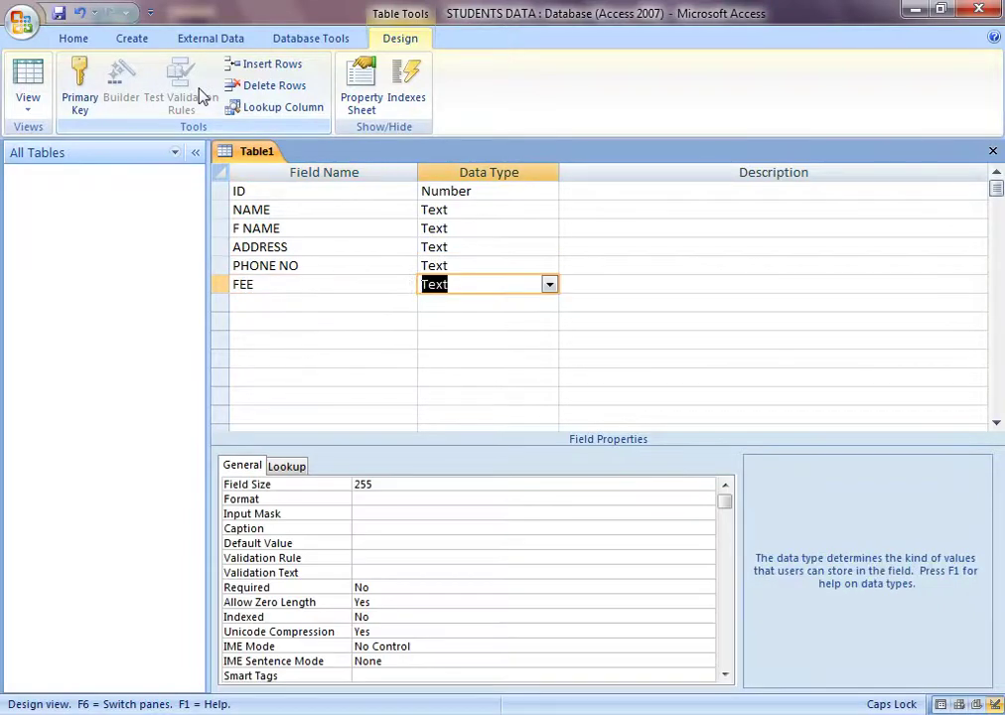
text(Number)
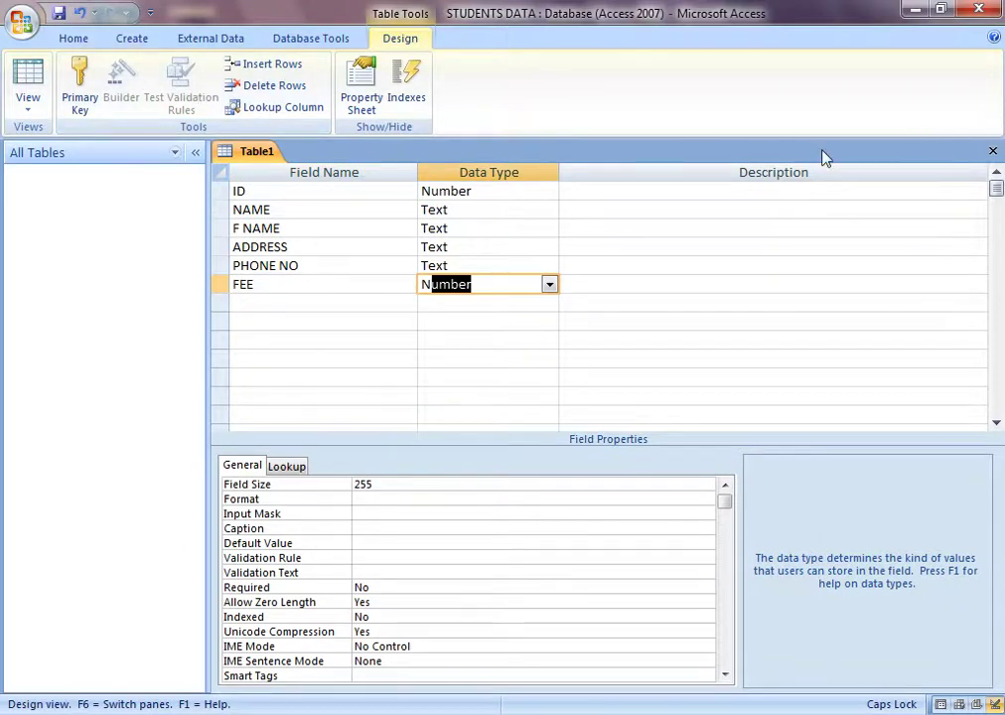
click(24, 89)
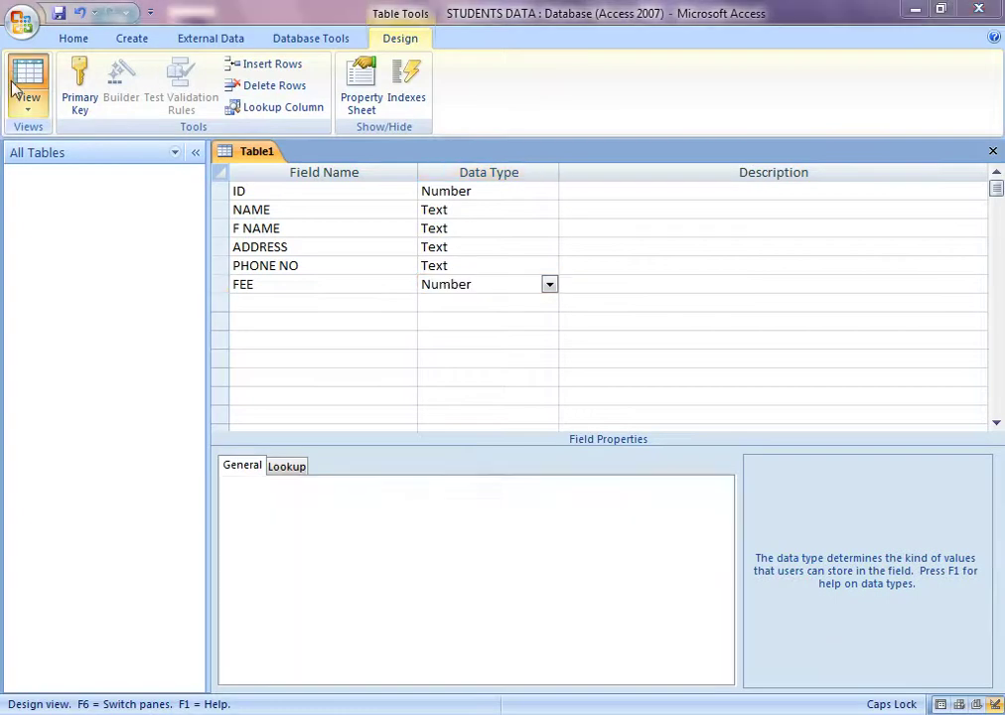
Step: Save the table as ST RECORD without a primary key, then close it
click(463, 419)
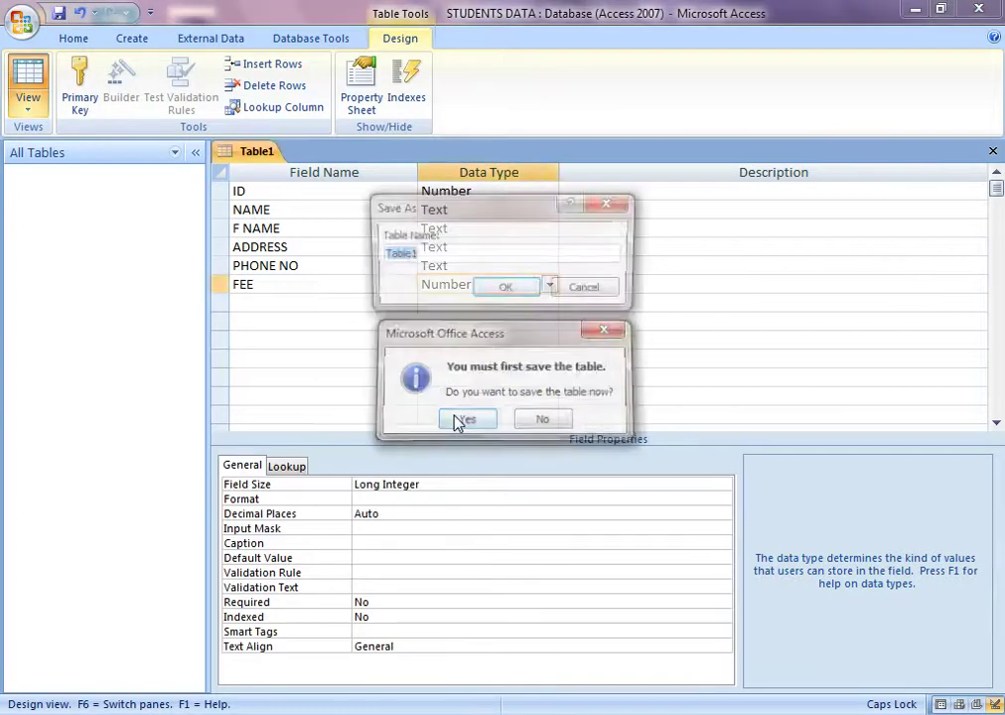
text(ST RE)
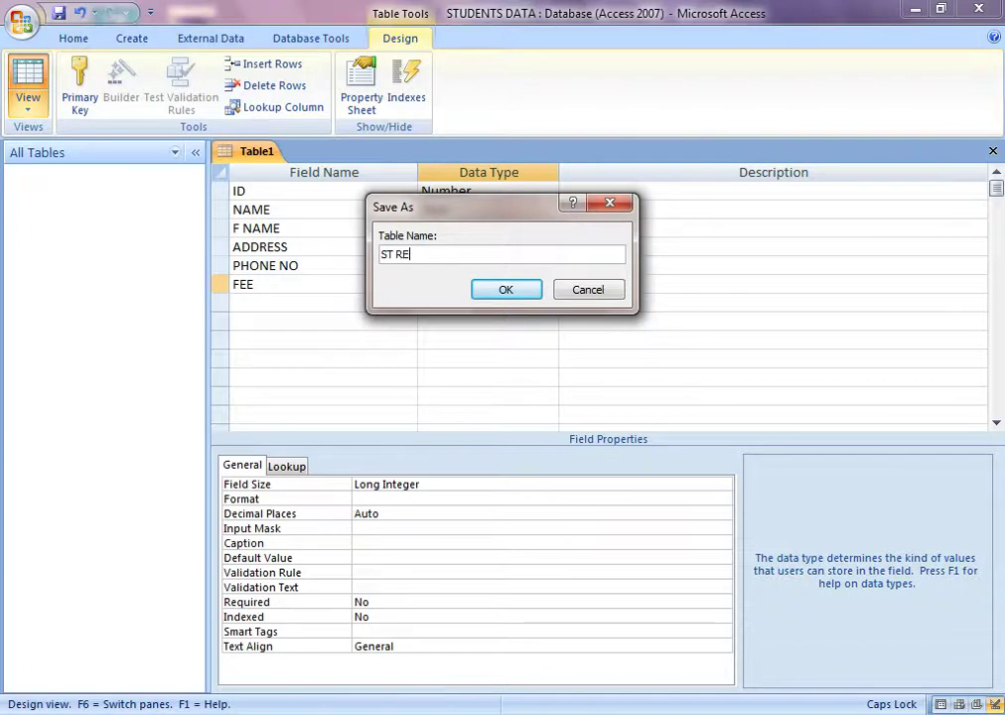
text(RD)
click(508, 290)
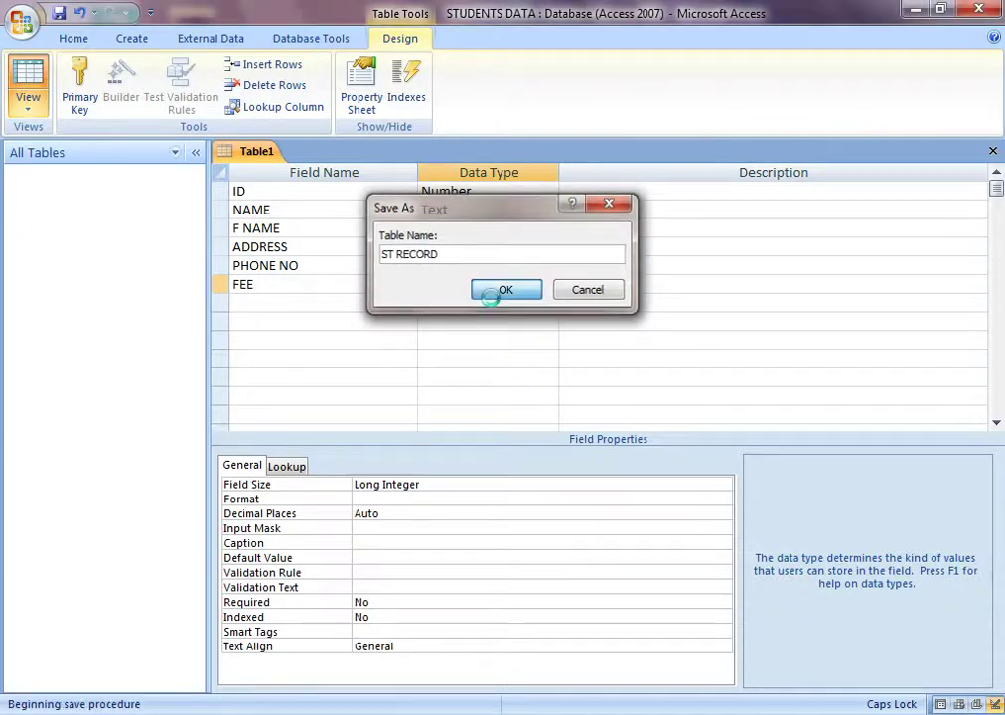
click(504, 432)
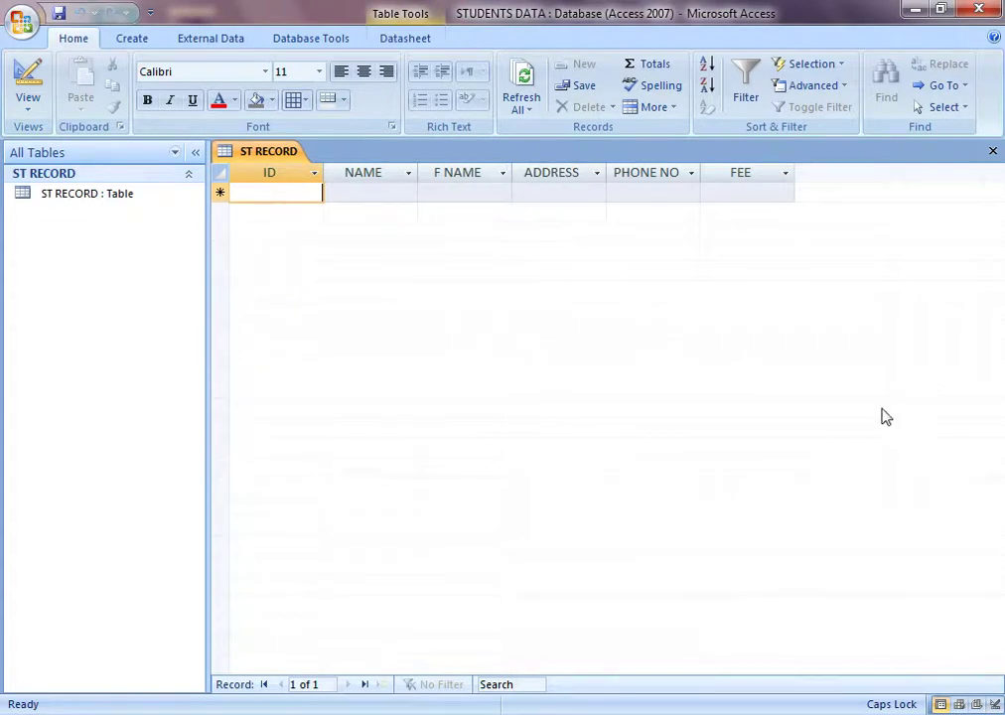
click(991, 153)
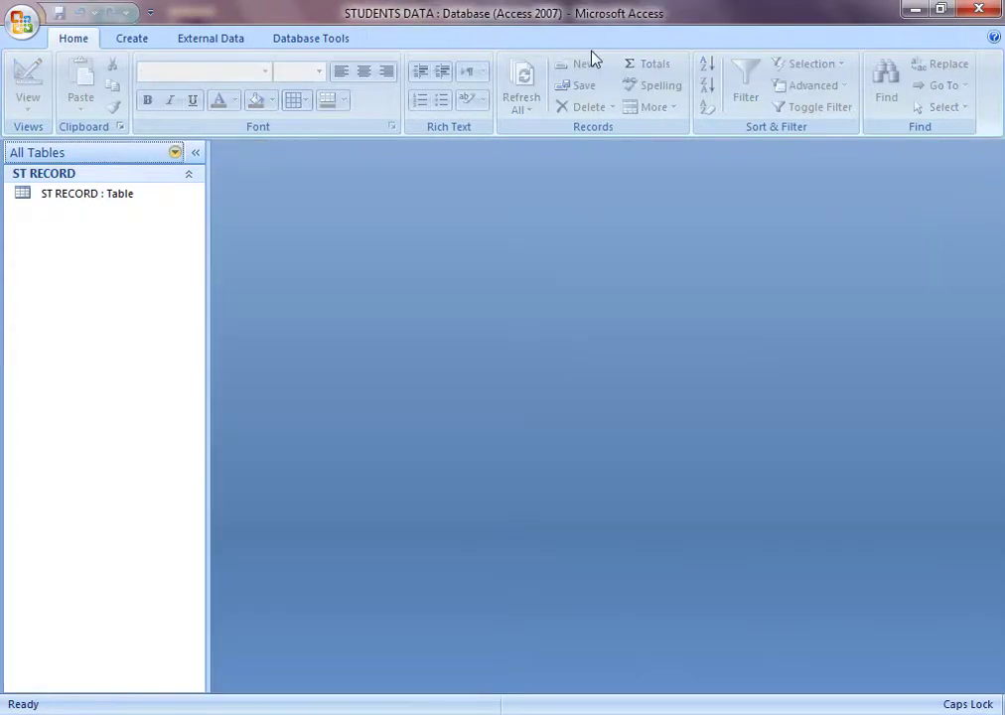
Step: Generate a form from the ST RECORD table and drag its field boxes much narrower
click(133, 39)
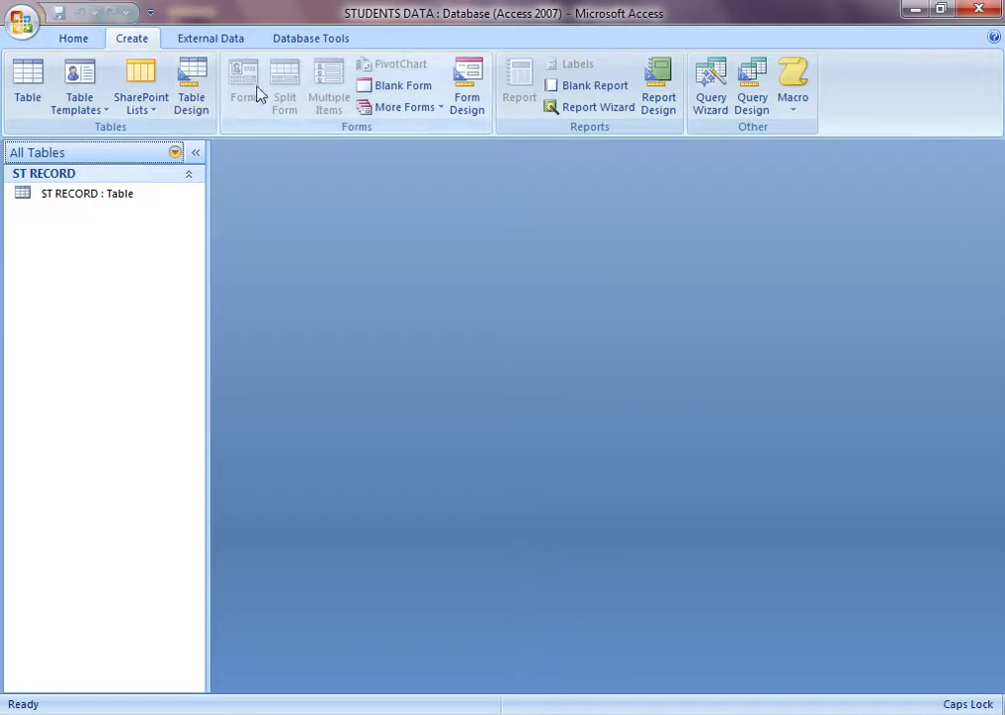
click(148, 193)
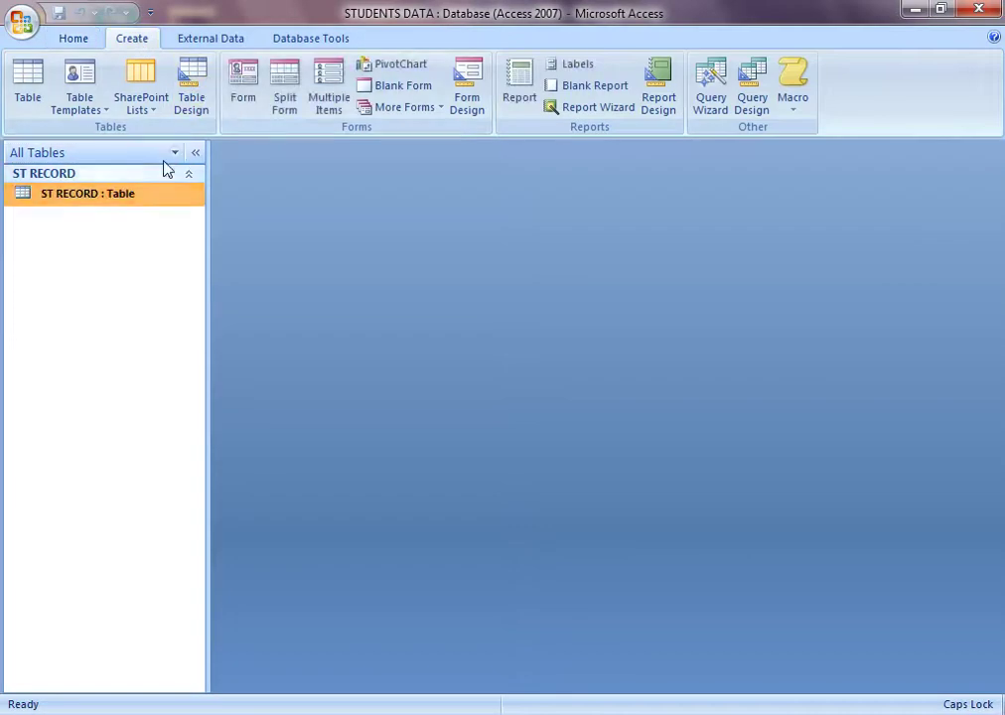
click(242, 101)
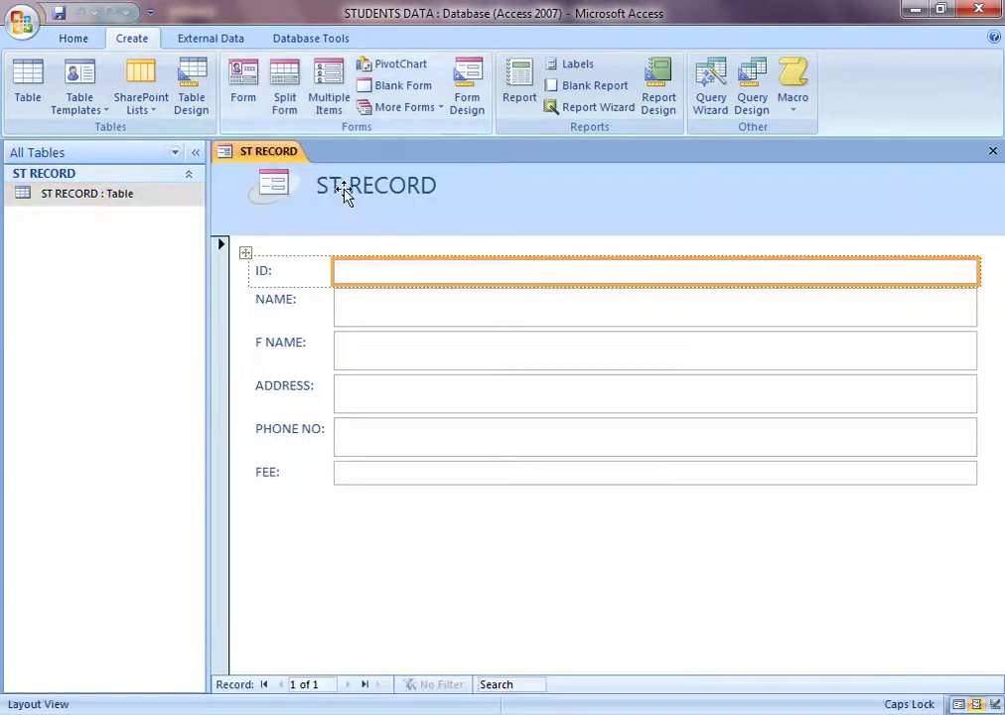
mouse_move(973, 271)
mouse_down()
mouse_move(633, 312)
mouse_move(482, 300)
mouse_move(465, 270)
mouse_up()
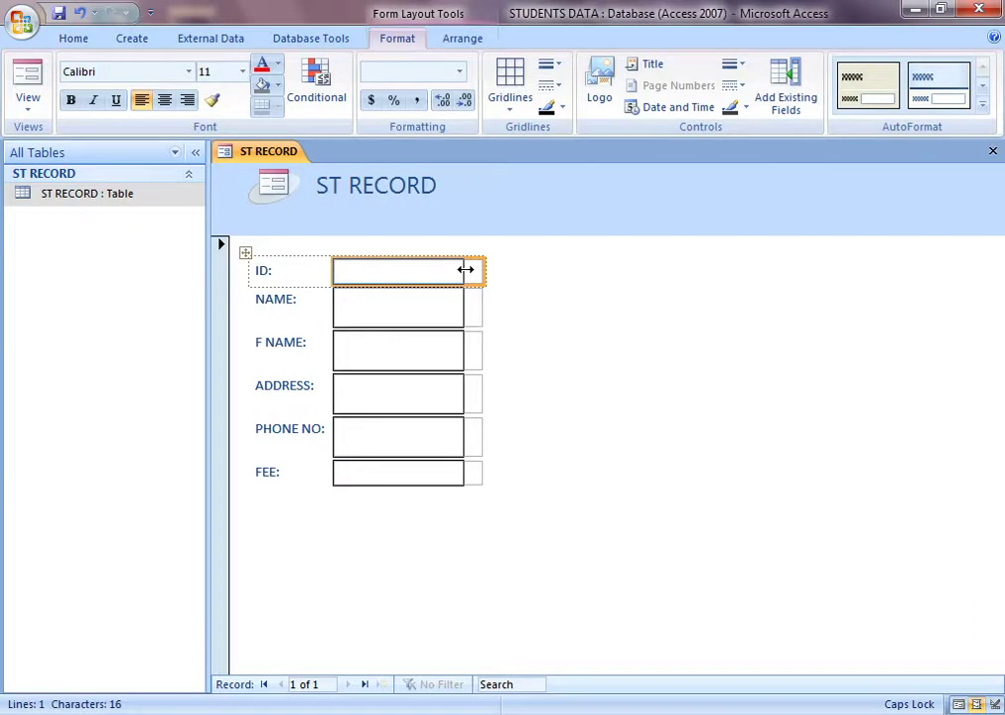
click(30, 101)
Step: In Design view, enlarge the Detail section and draw a new unbound text box
click(81, 230)
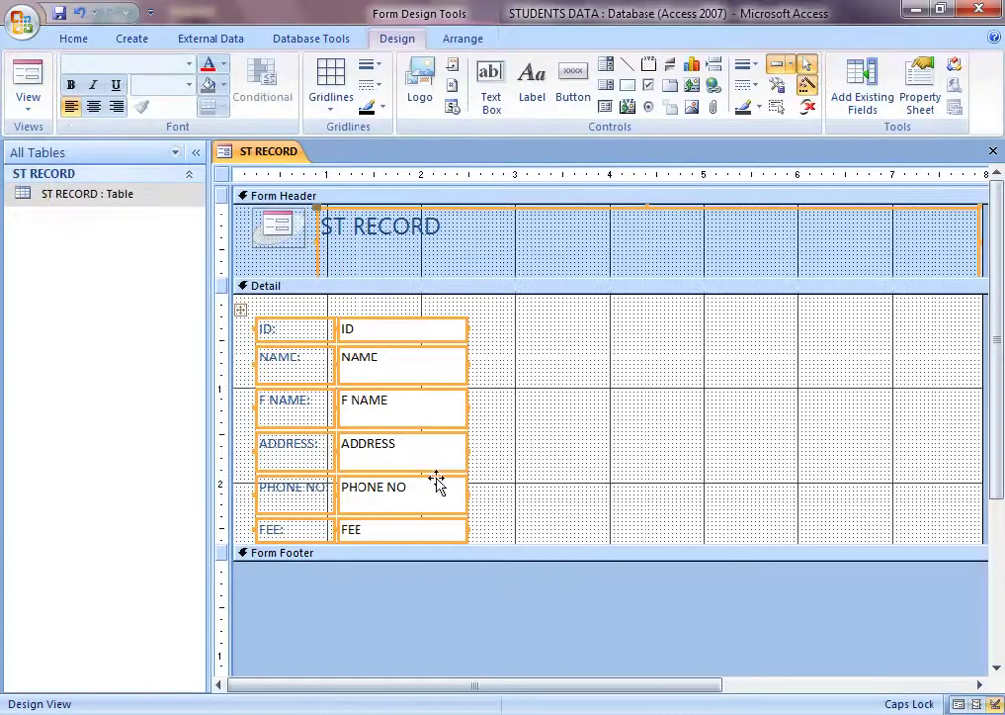
drag(480, 544, 475, 600)
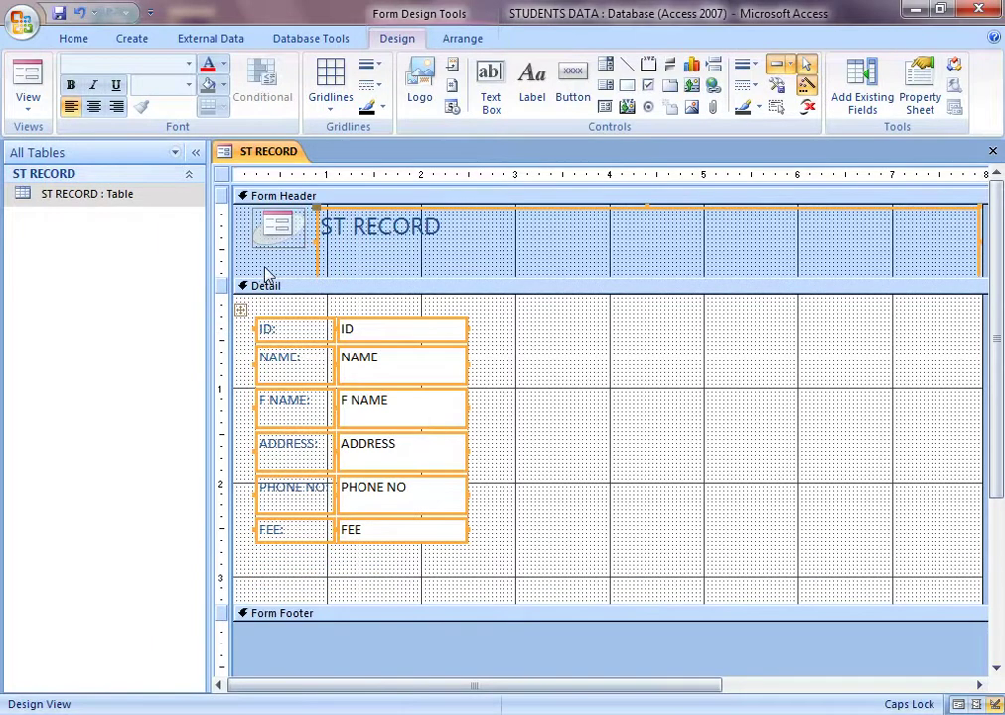
click(496, 89)
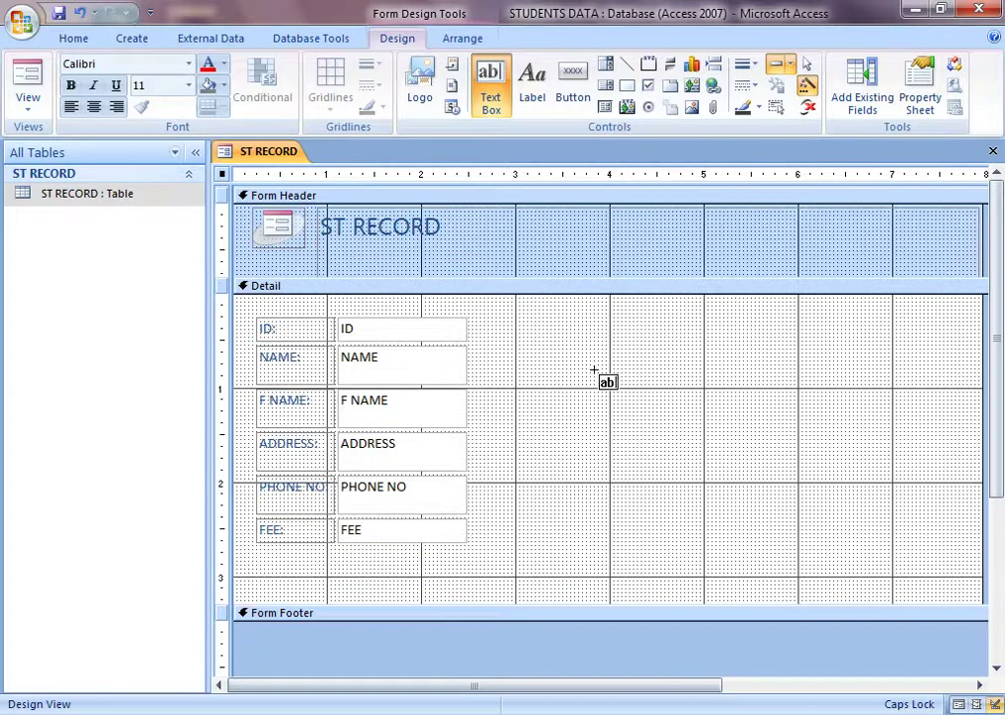
drag(613, 374, 717, 395)
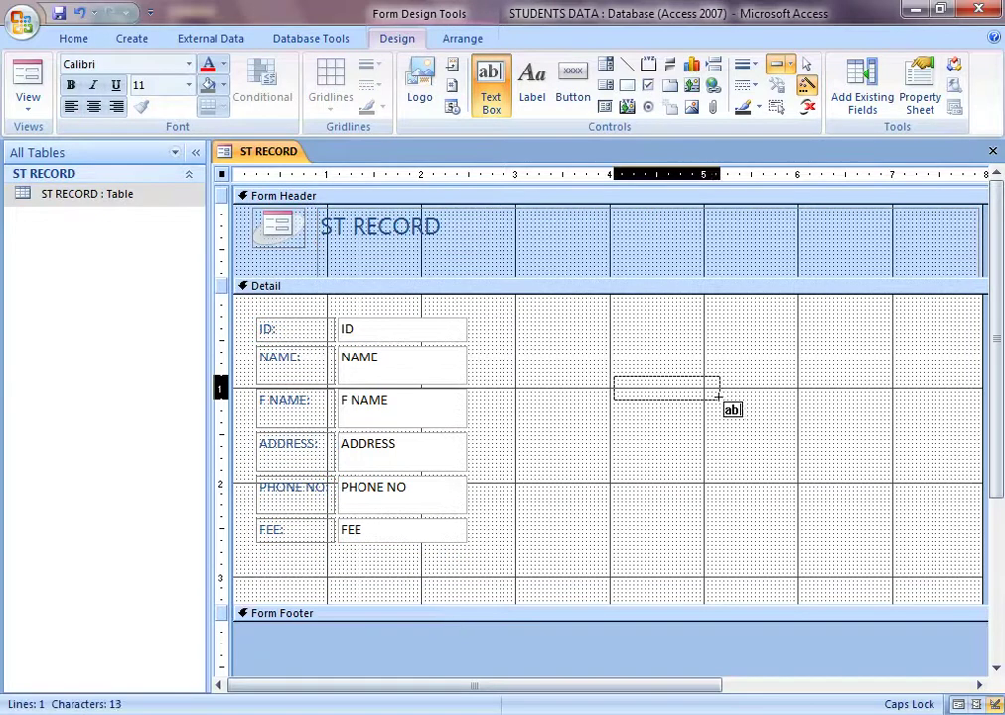
Step: Widen the box's Text12 label and change its caption to ST ADMMISSION
click(543, 388)
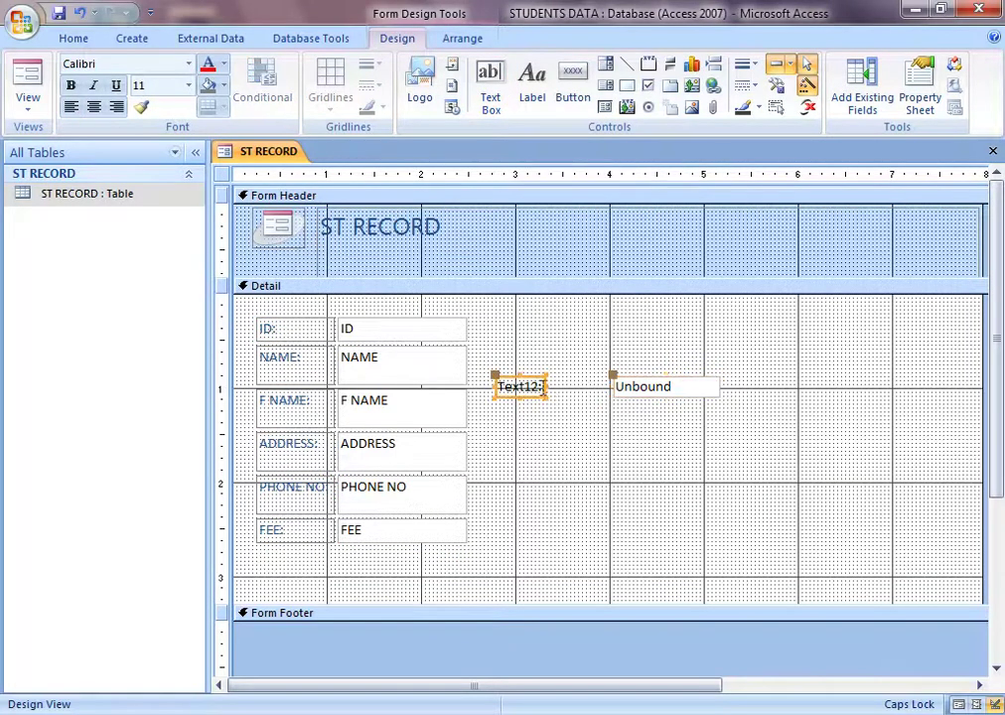
drag(545, 386, 589, 382)
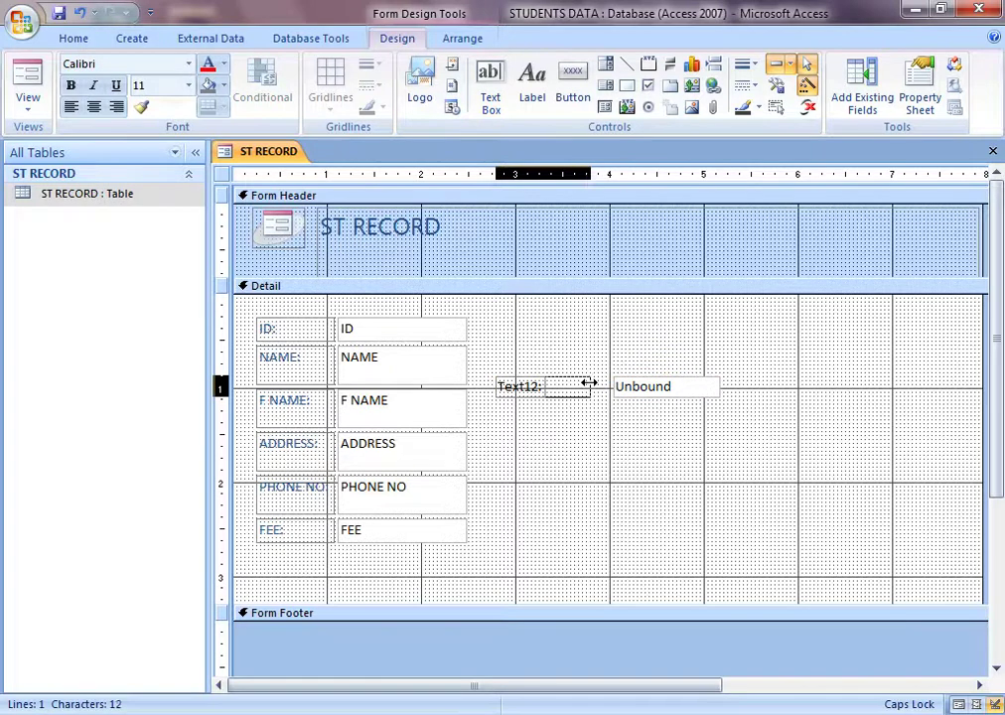
click(570, 387)
key(BackSpace)
key(BackSpace)
key(BackSpace)
key(BackSpace)
key(BackSpace)
text(ADM)
key(BackSpace)
text(MS)
key(BackSpace)
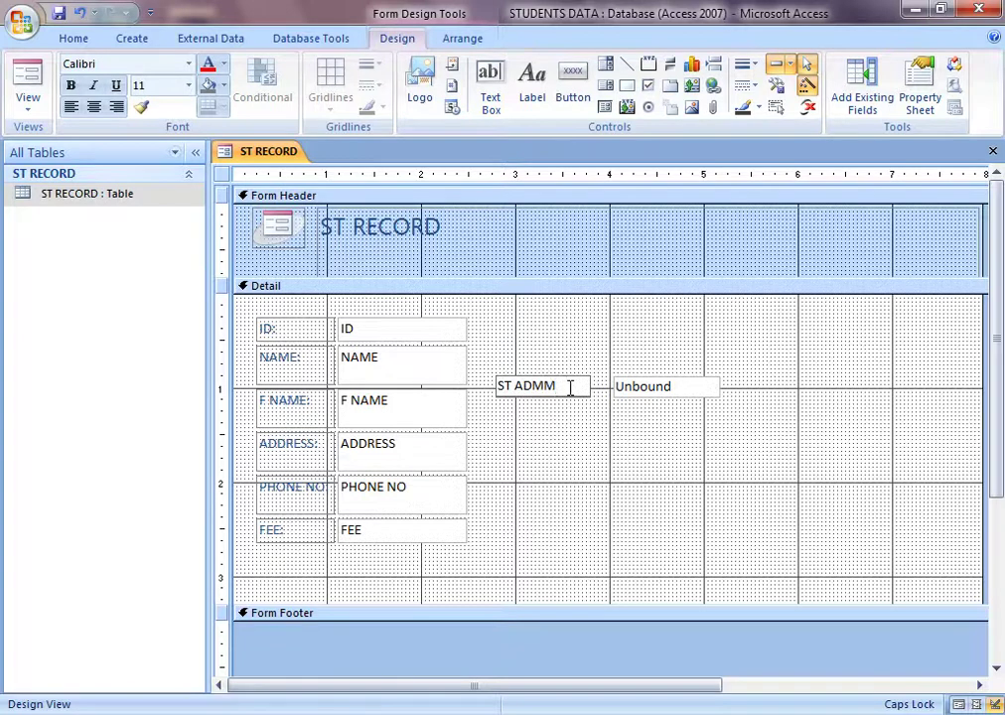
text(ISSION)
key(BackSpace)
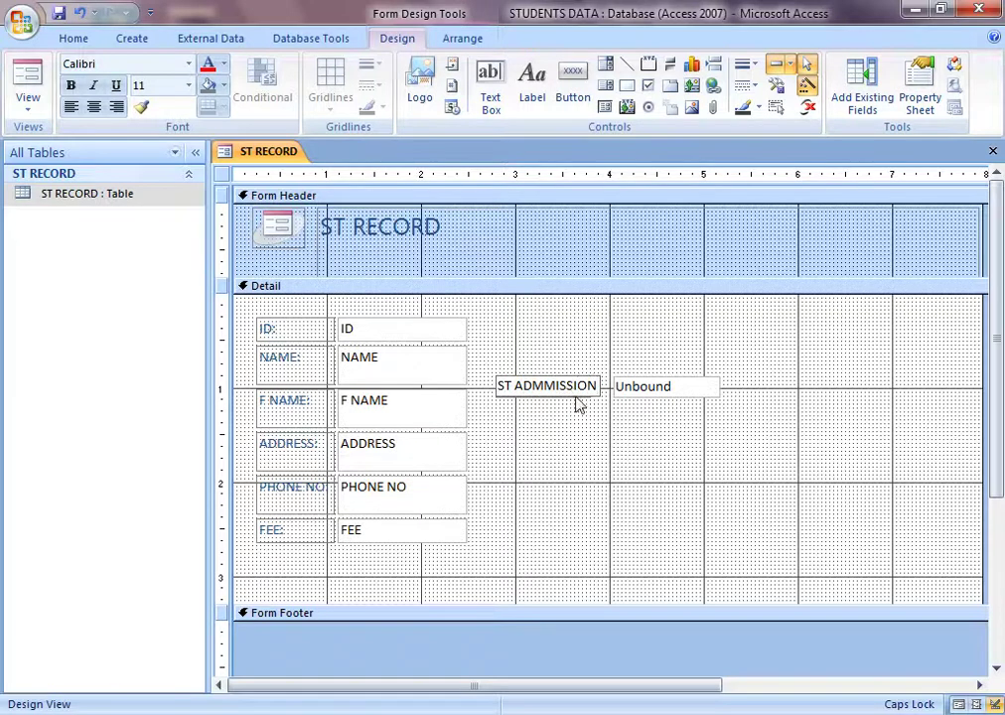
click(655, 390)
Step: Enter =SUM([FEE]) in the unbound box and move the pair below the FEE field
click(637, 386)
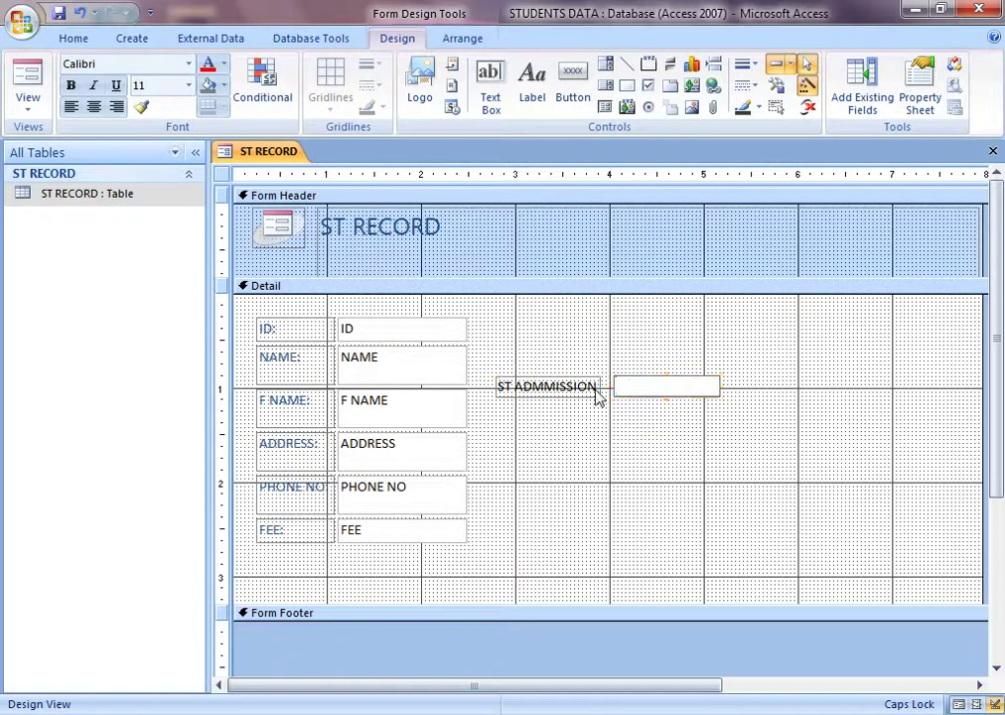
text(=SUM([FEE)
text())
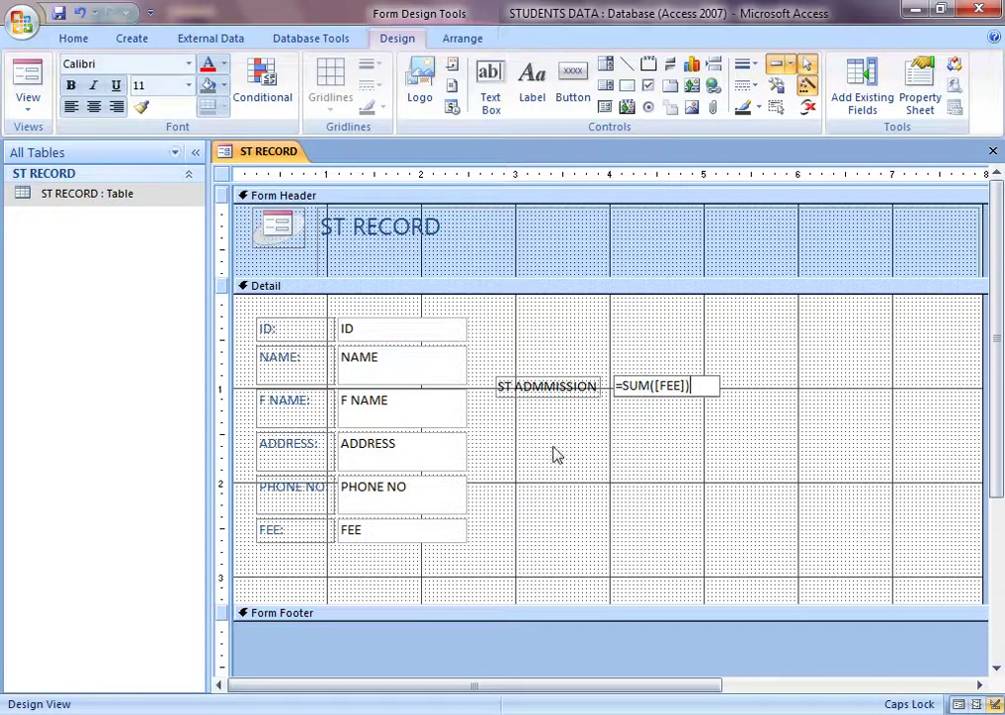
mouse_move(595, 391)
mouse_down()
mouse_move(482, 584)
mouse_move(348, 579)
mouse_up()
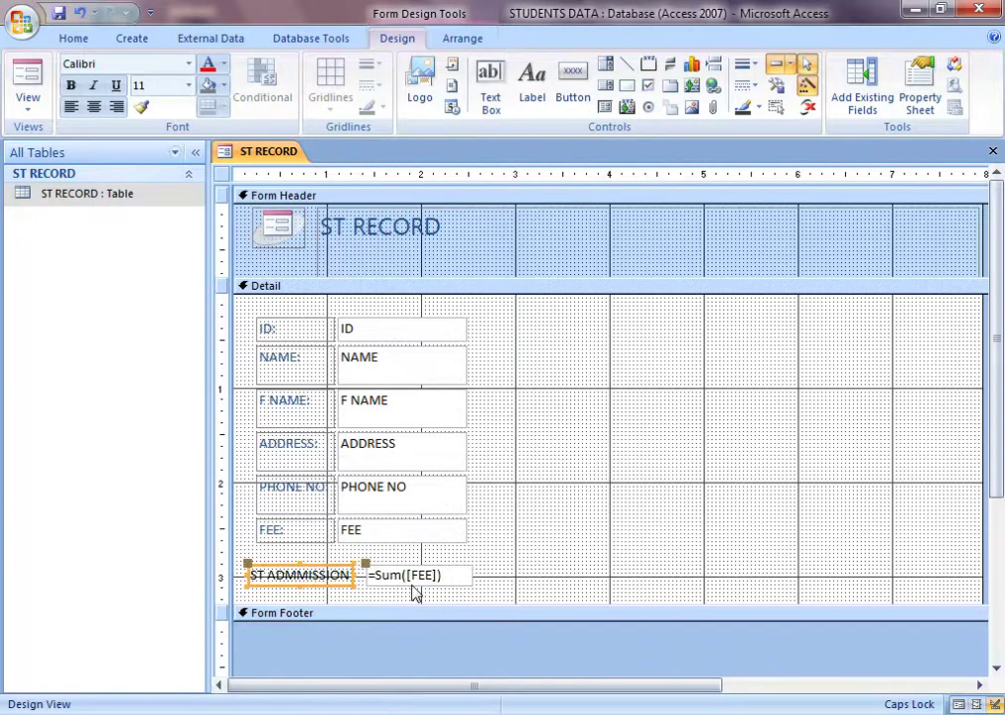
Step: Correct the caption to ST ADMISSION and paste a copy of the total pair
click(347, 580)
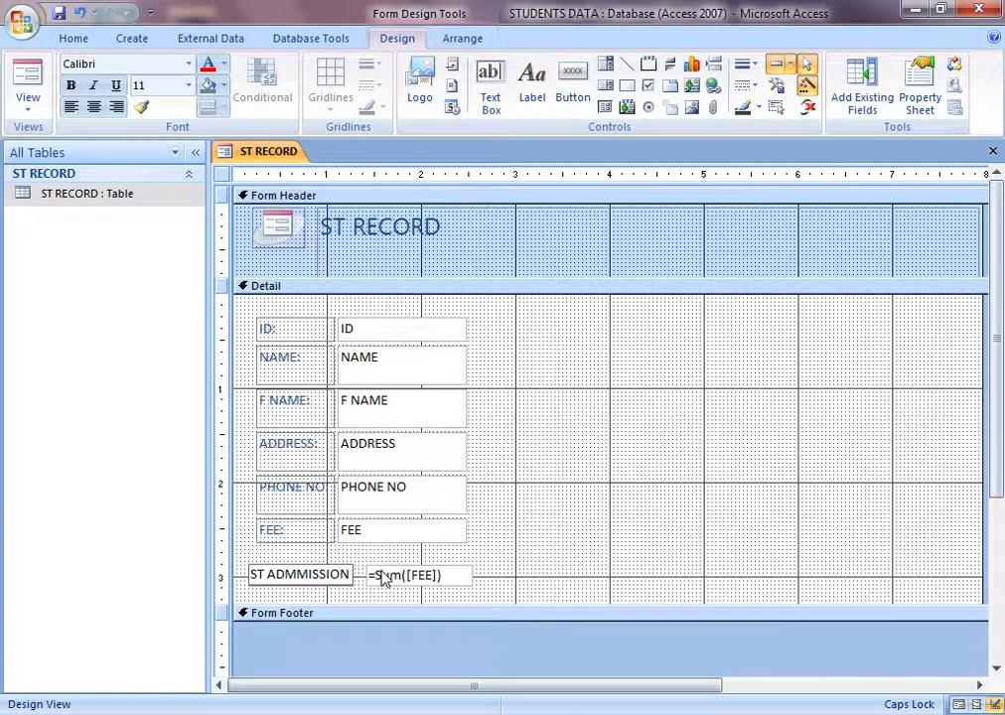
click(294, 575)
key(BackSpace)
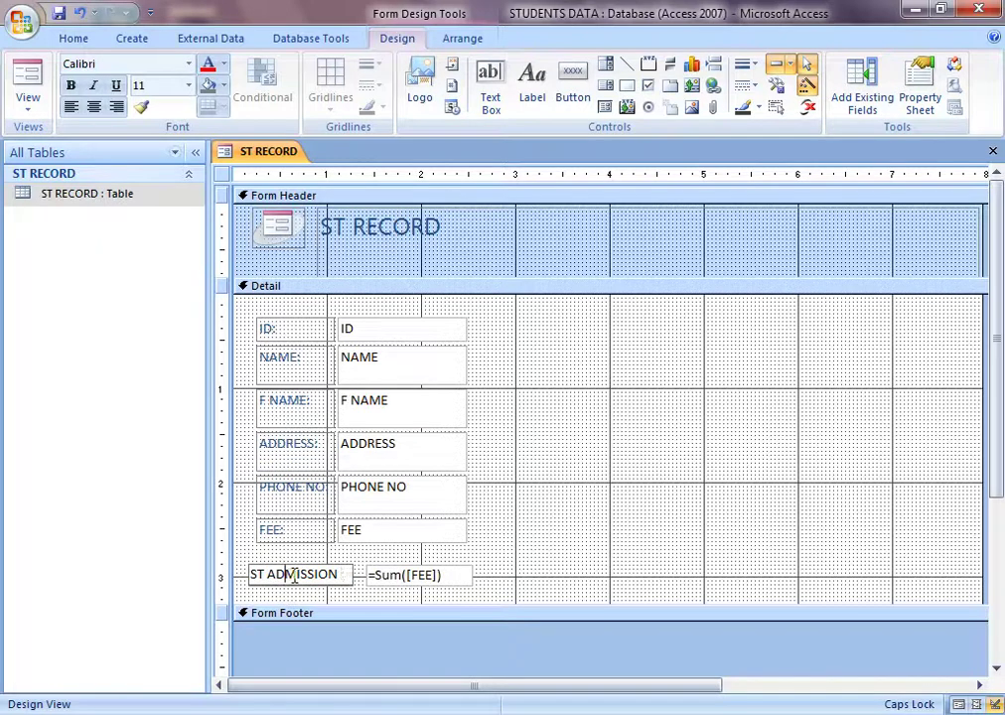
click(406, 581)
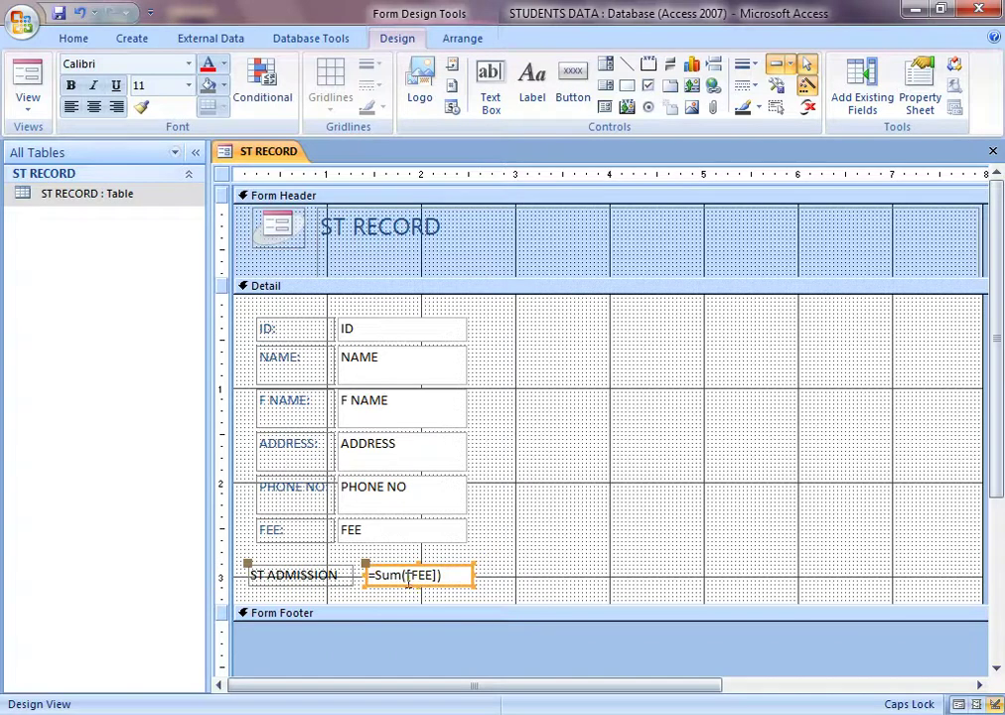
key(ctrl+v)
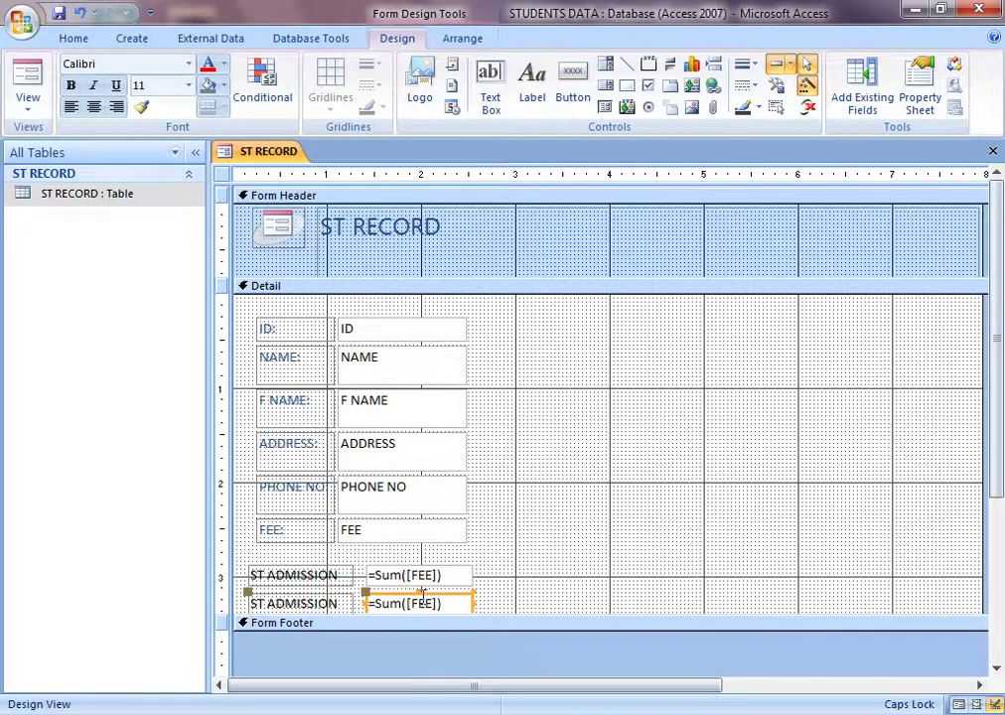
Step: Place the copied pair right of the fee total and caption it COUNT
mouse_move(443, 597)
mouse_down()
mouse_move(698, 576)
mouse_move(669, 568)
mouse_up()
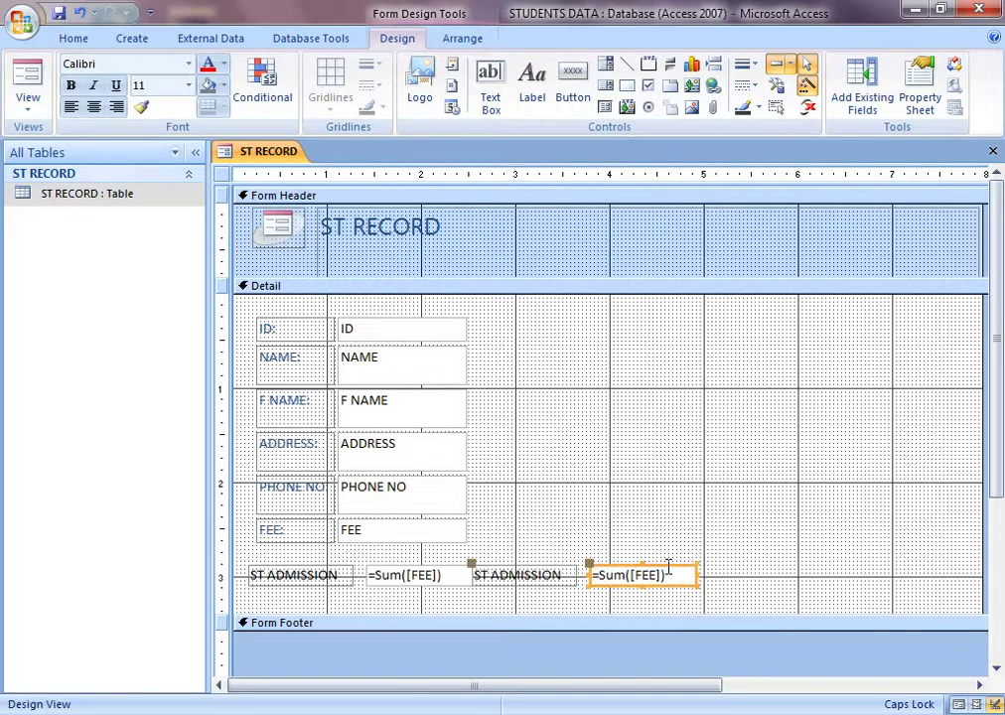
click(564, 576)
key(F4)
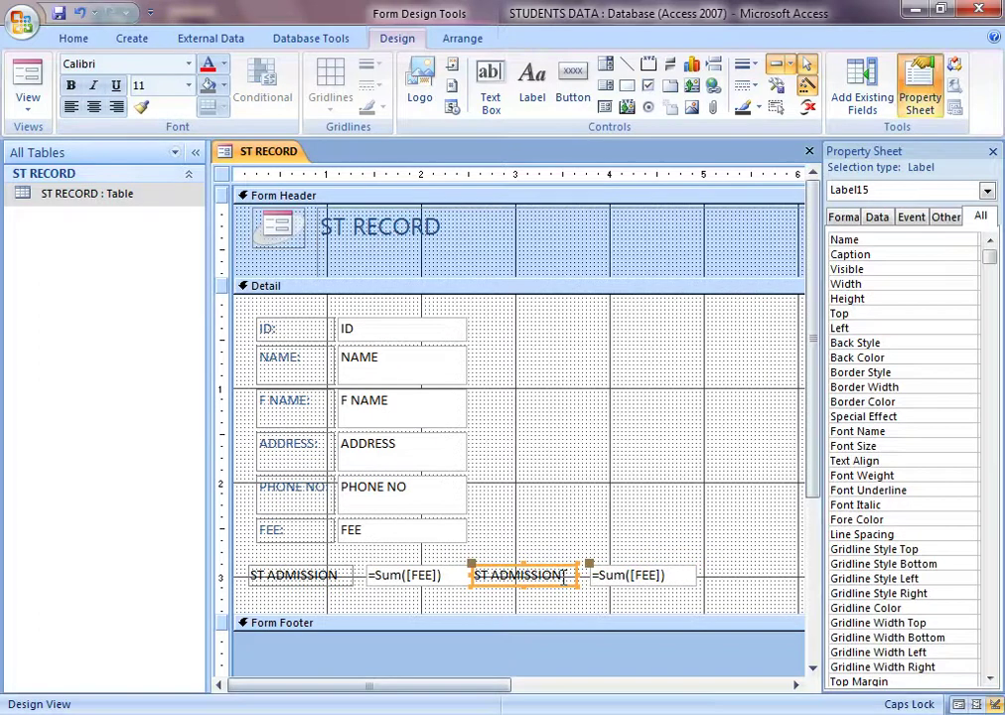
click(992, 150)
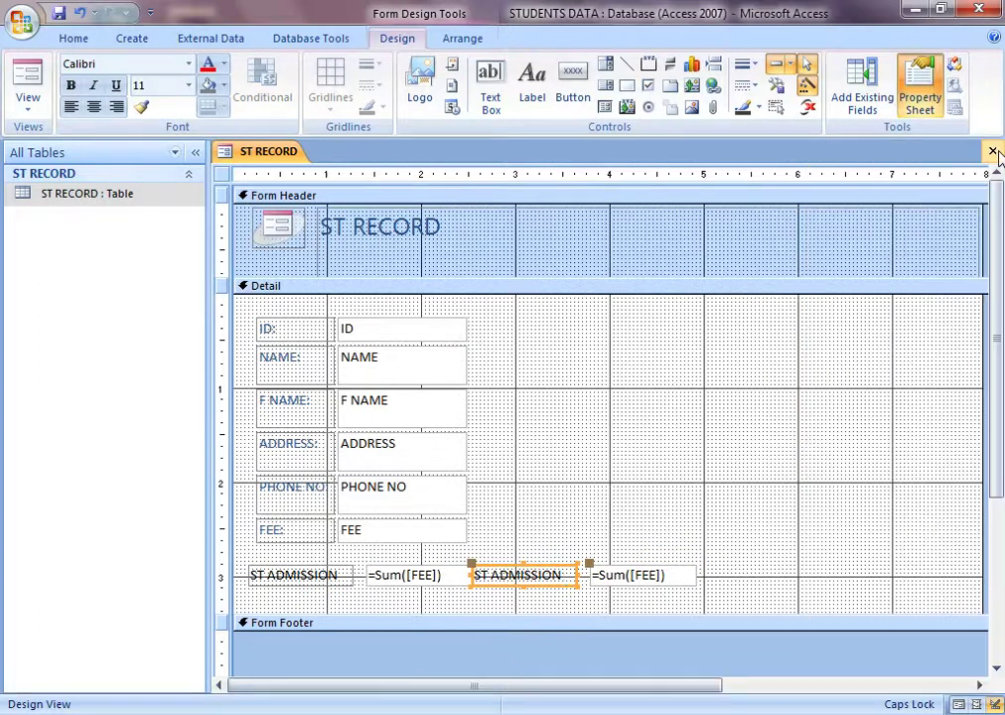
click(566, 576)
key(BackSpace)
key(BackSpace)
key(BackSpace)
key(BackSpace)
key(BackSpace)
key(BackSpace)
key(BackSpace)
key(BackSpace)
key(BackSpace)
text(COUNTR)
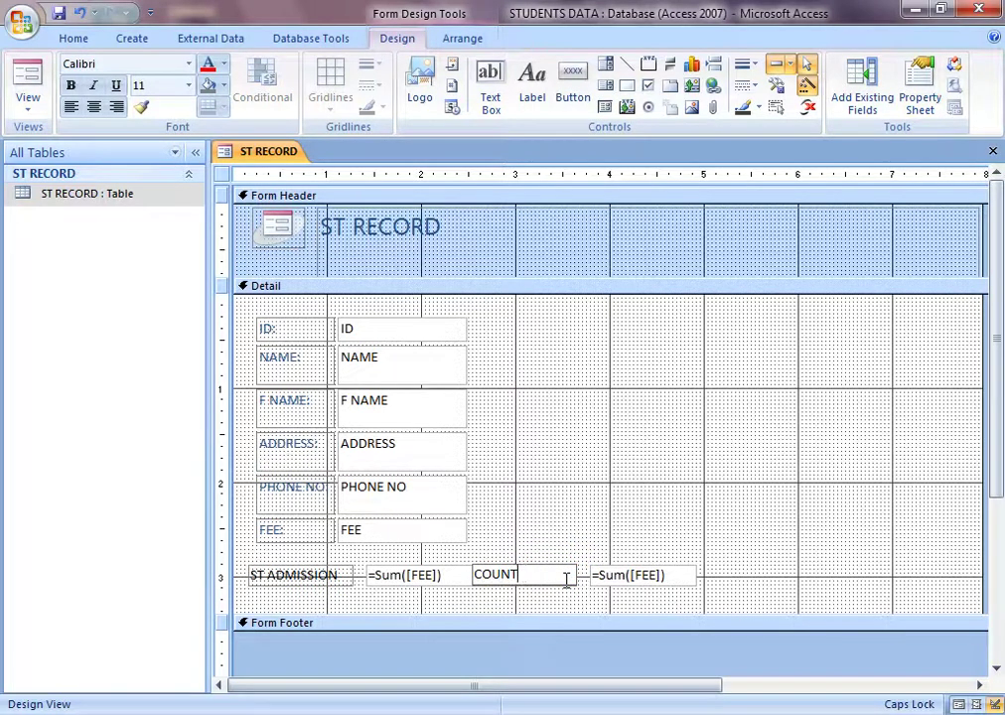
key(Return)
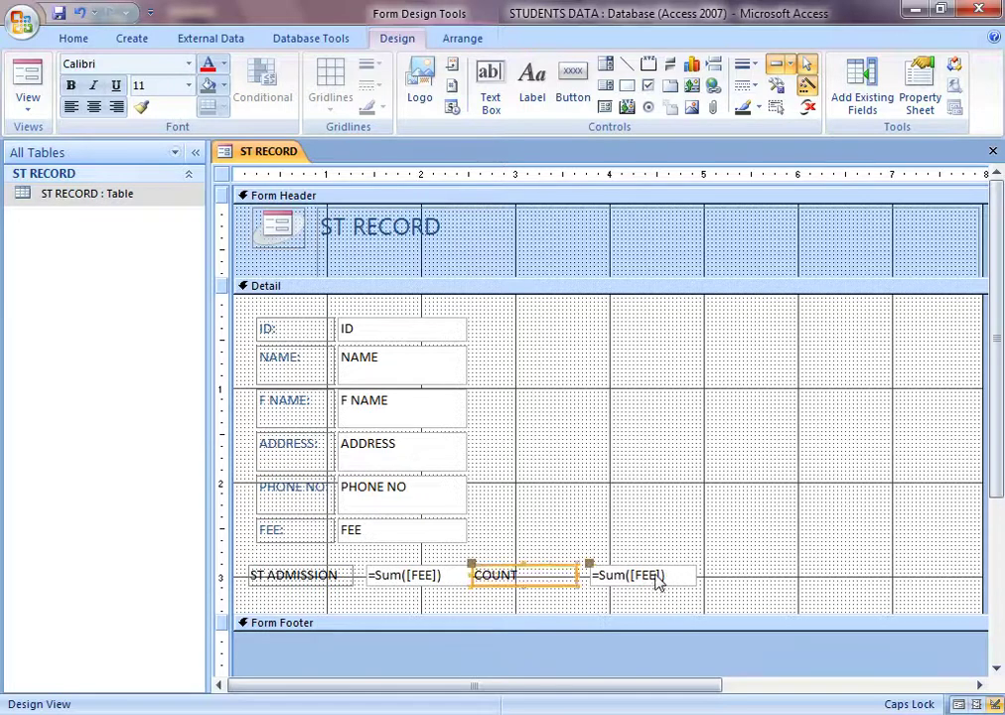
Step: Change the copied box's expression from =Sum([FEE]) to =Count([Name])
click(657, 582)
click(670, 573)
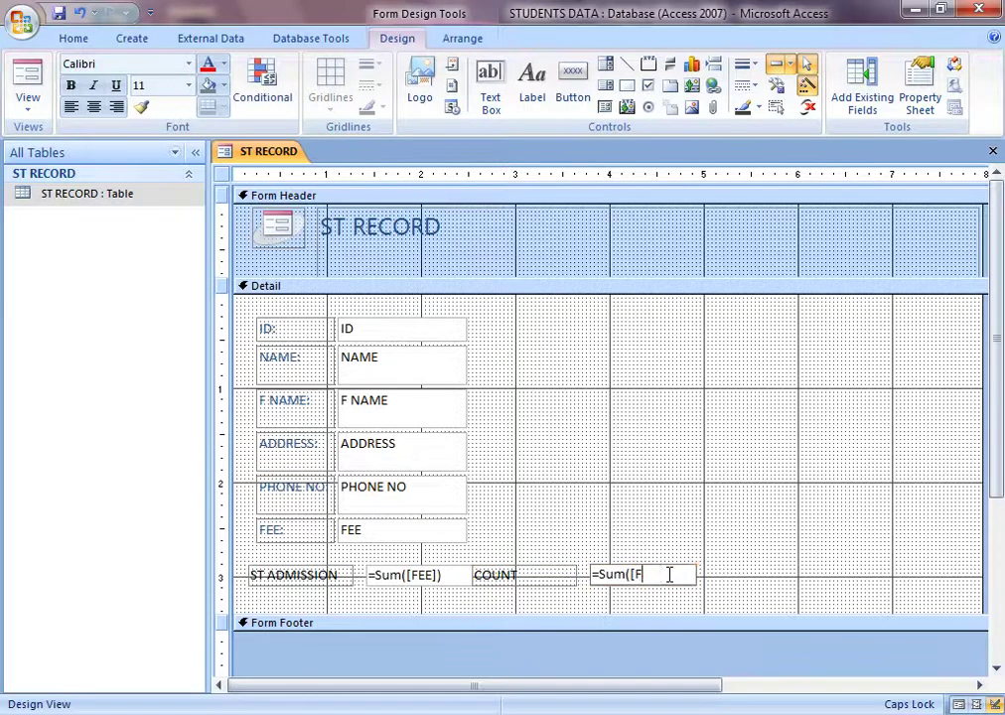
key(BackSpace)
key(BackSpace)
key(BackSpace)
click(670, 573)
click(708, 545)
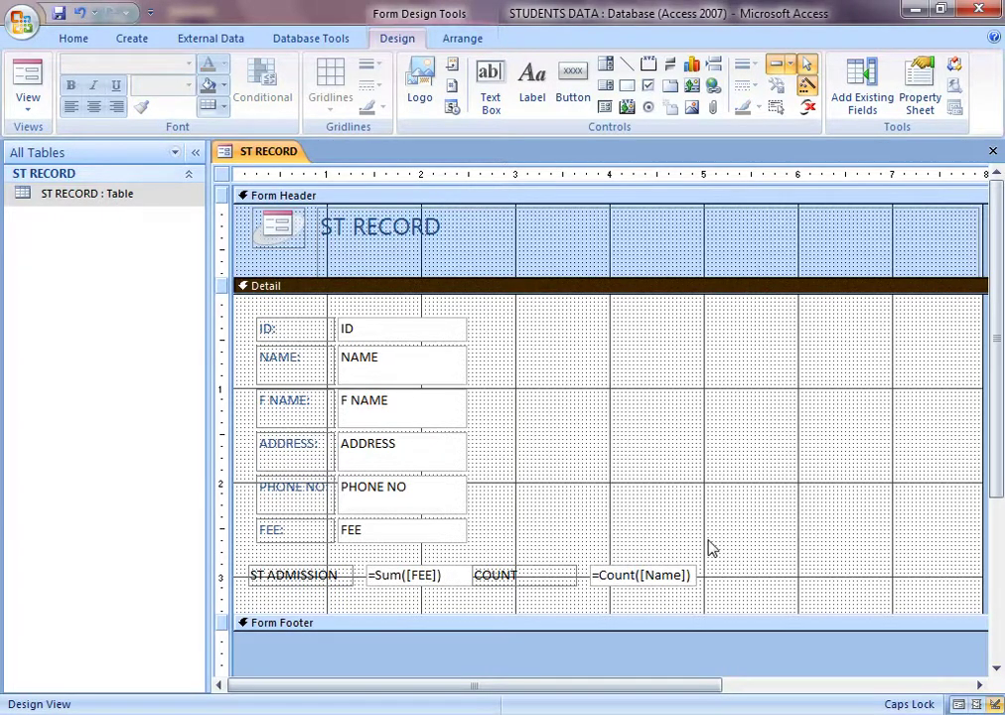
Step: Paste a third pair at the end of the totals row and caption it DATE OF ADM
key(ctrl+v)
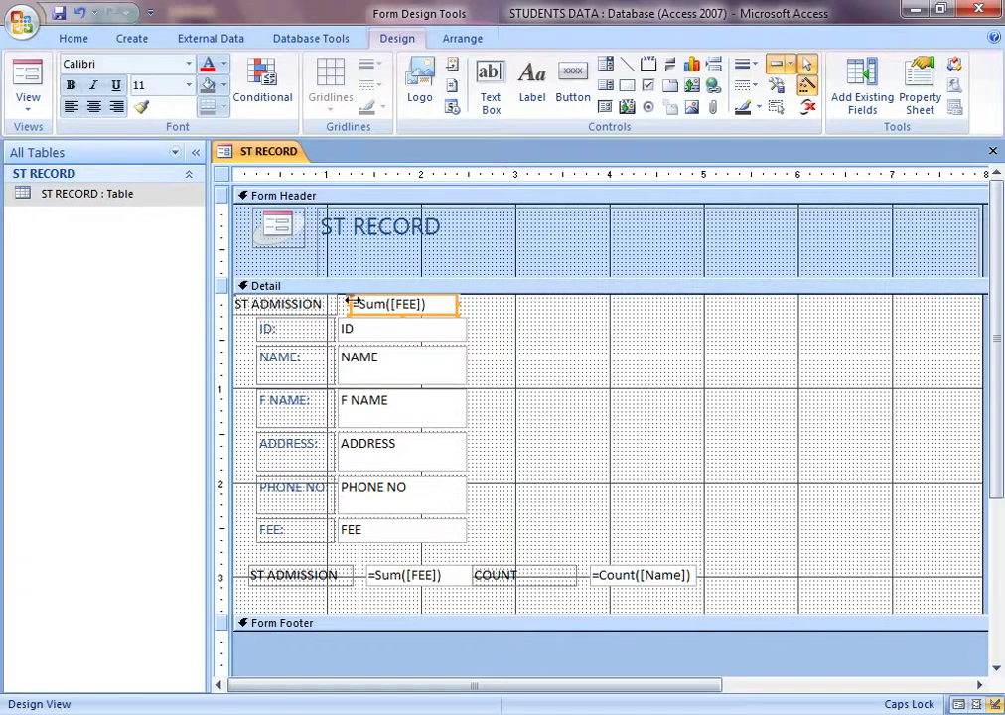
drag(349, 306, 838, 569)
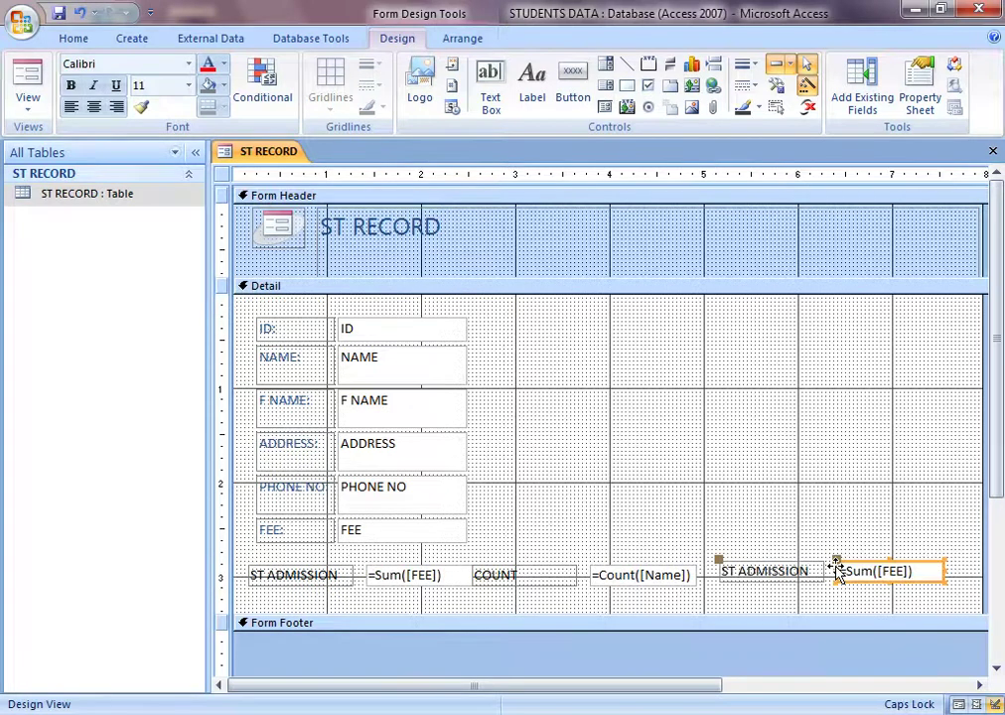
double_click(809, 578)
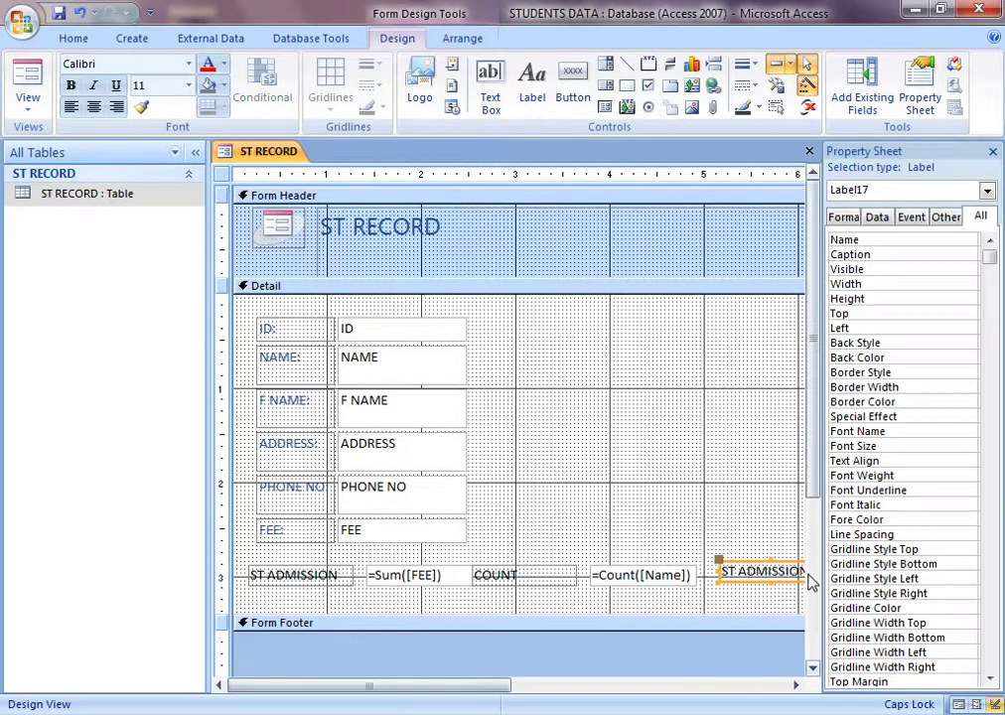
click(992, 151)
click(809, 571)
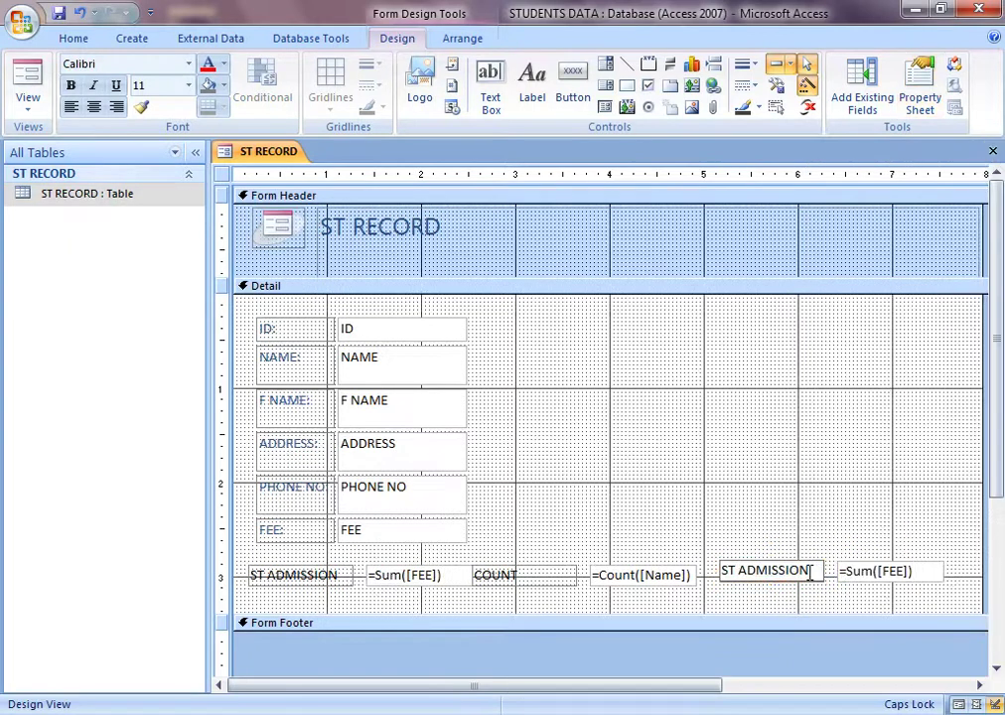
key(BackSpace)
key(BackSpace)
key(BackSpace)
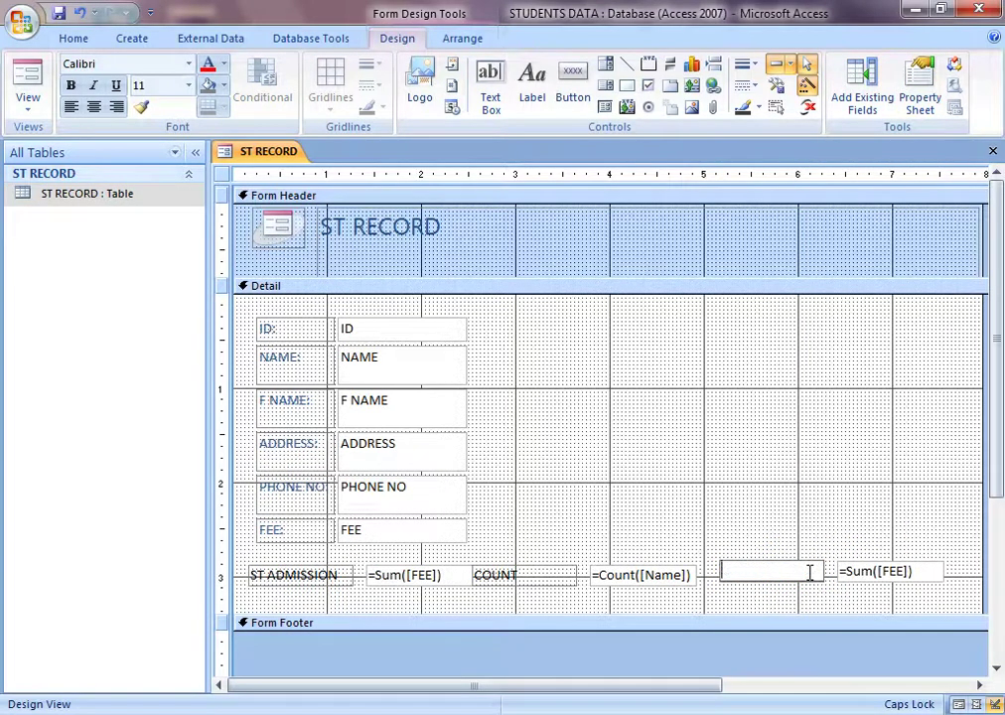
text(DATE OF ADM)
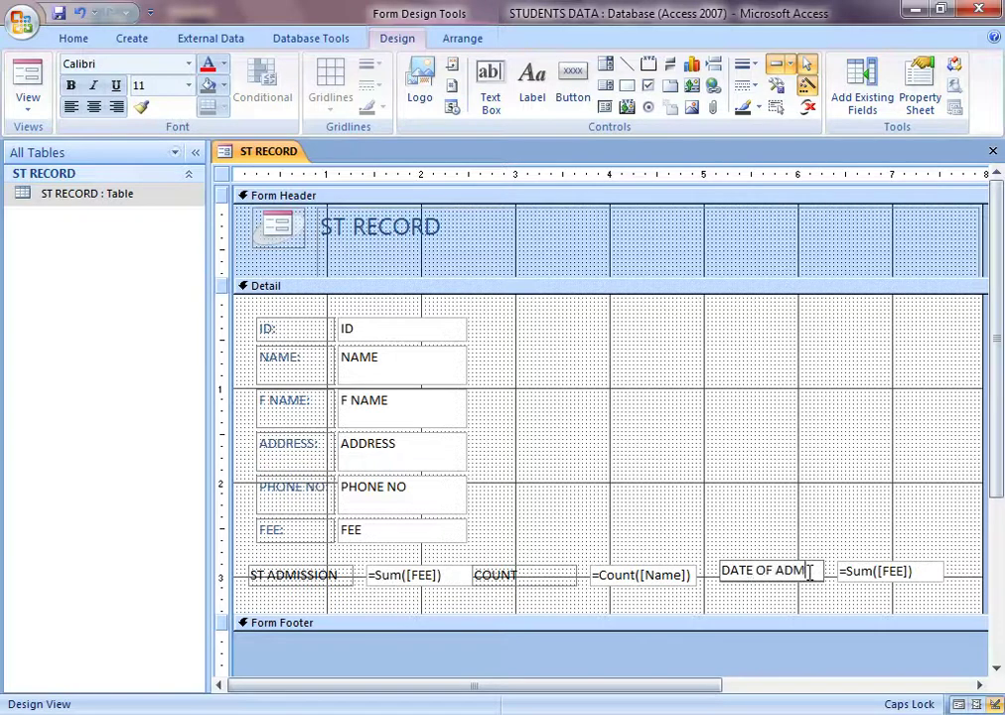
click(914, 573)
Step: Set the third box's expression to =DATE() and preview the form in Form view
click(916, 572)
key(BackSpace)
key(BackSpace)
key(BackSpace)
key(BackSpace)
key(BackSpace)
key(BackSpace)
key(BackSpace)
key(BackSpace)
text(DATE()
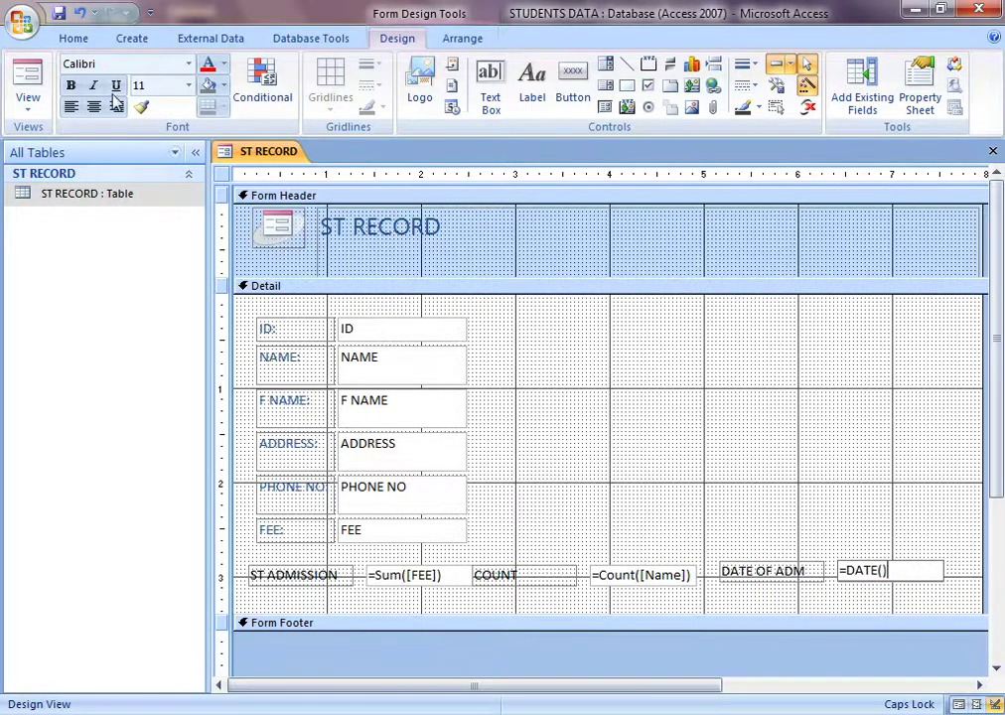
click(32, 87)
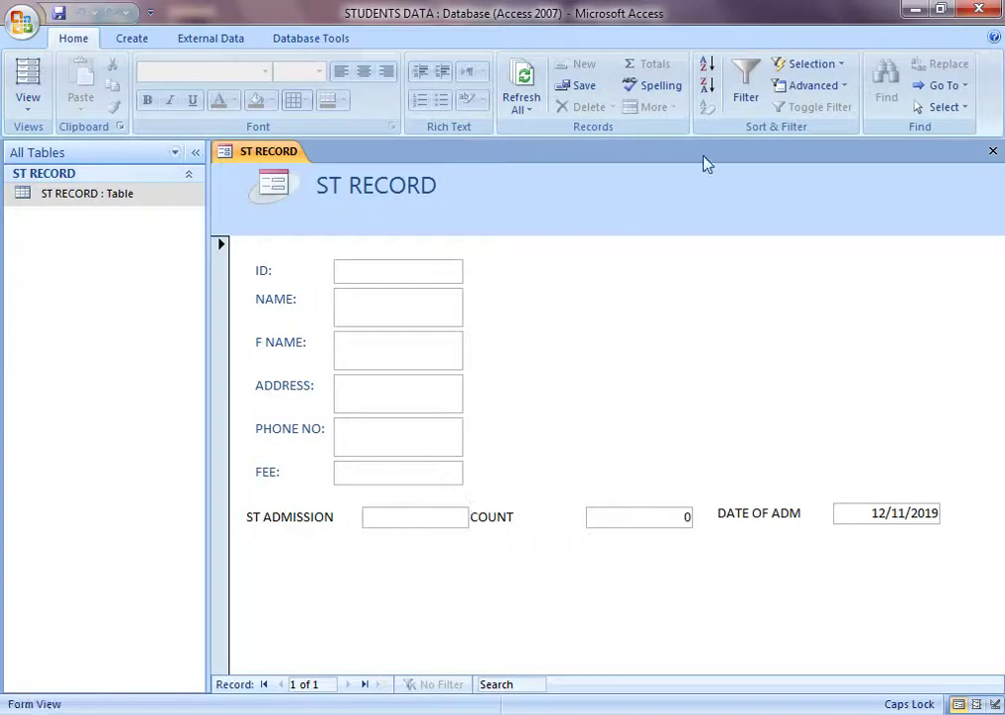
Step: Save the form as SEARCH RECORD, then reopen and close it from the navigation pane
click(992, 154)
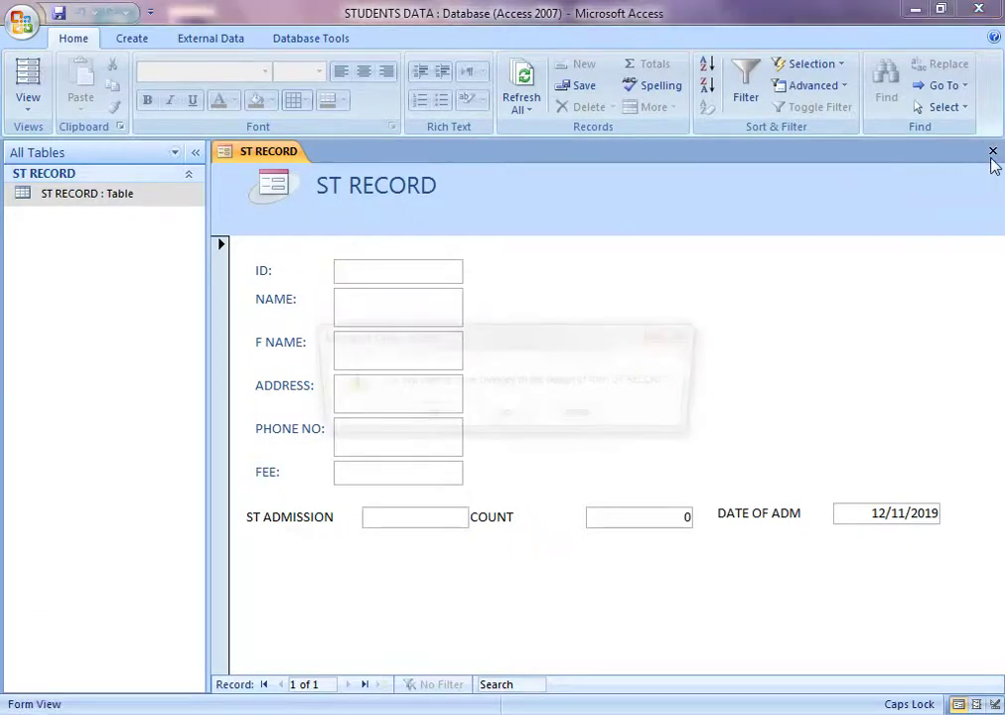
click(429, 417)
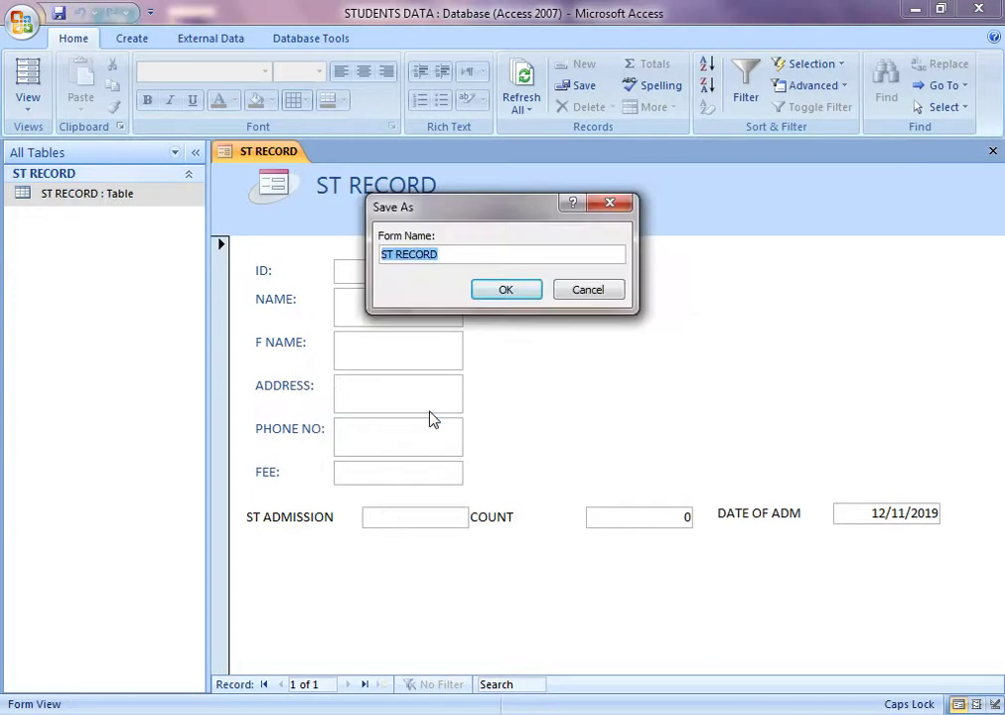
text(RC)
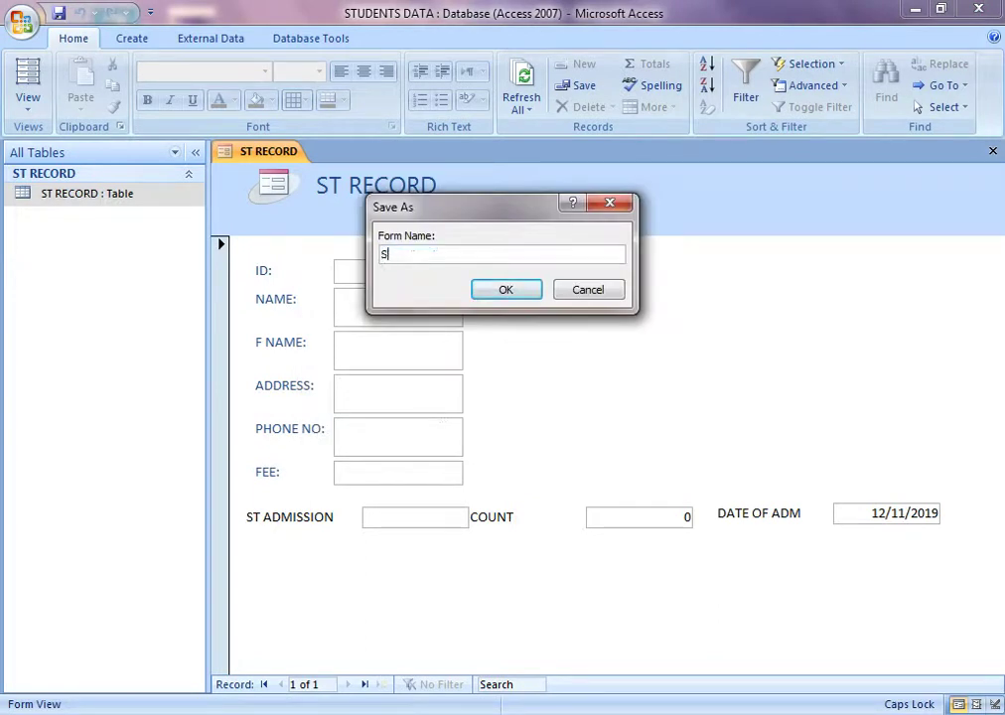
text(H RECORD)
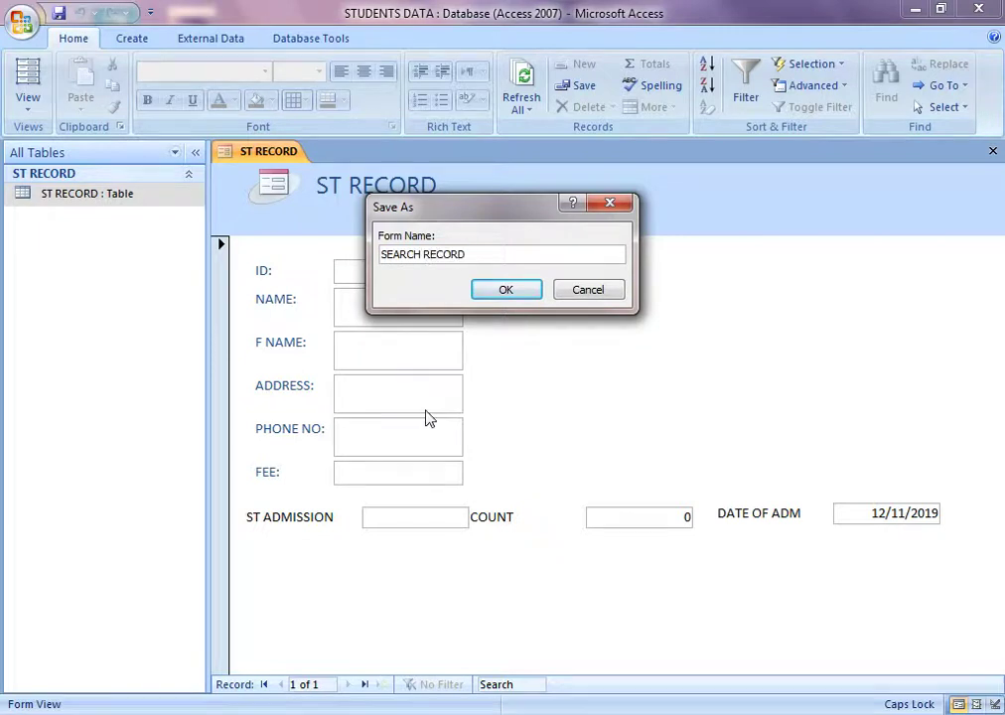
click(505, 291)
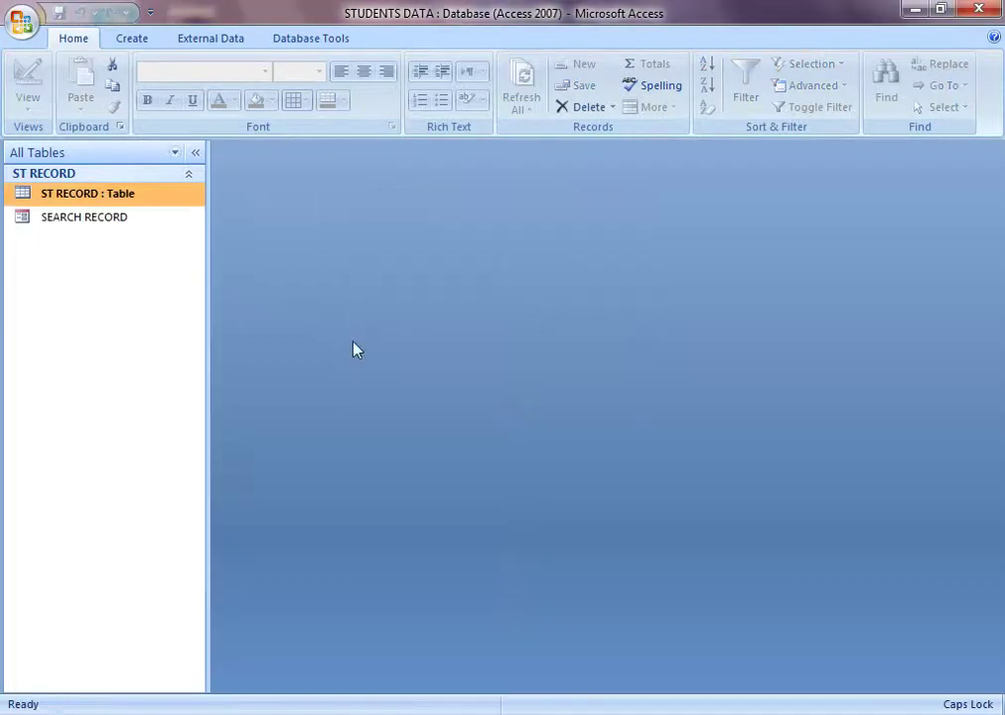
double_click(114, 223)
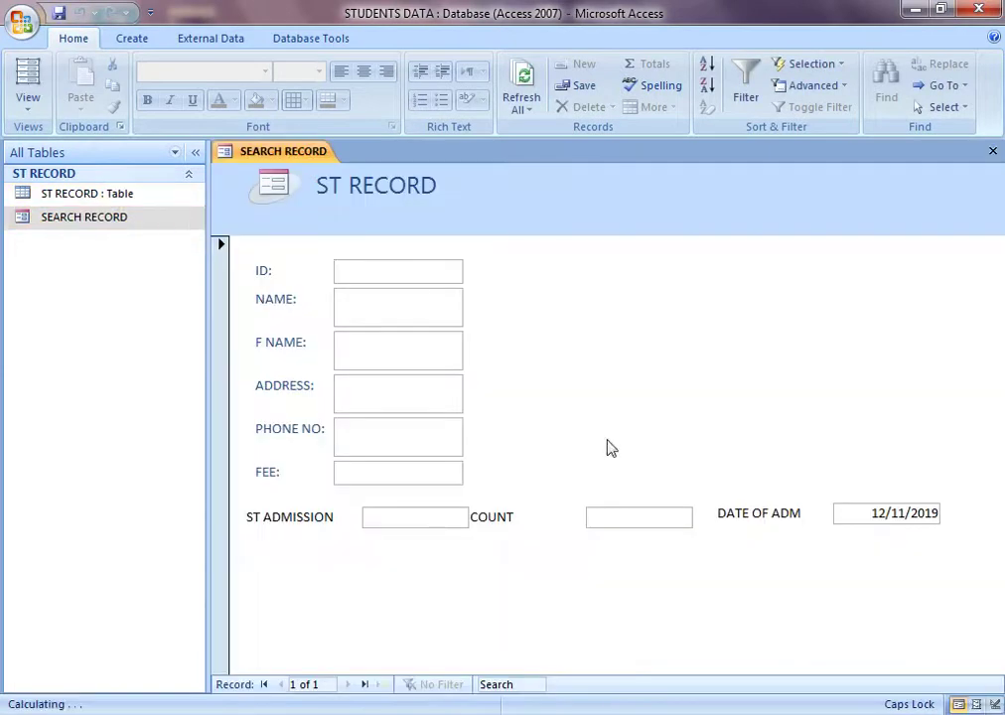
click(992, 151)
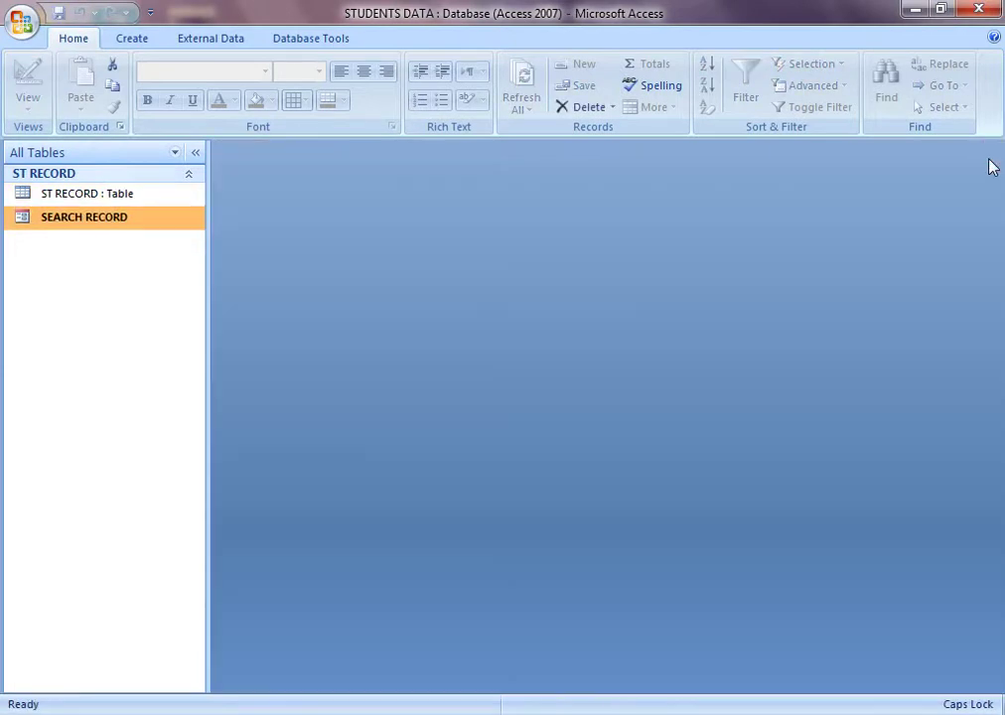
right_click(97, 220)
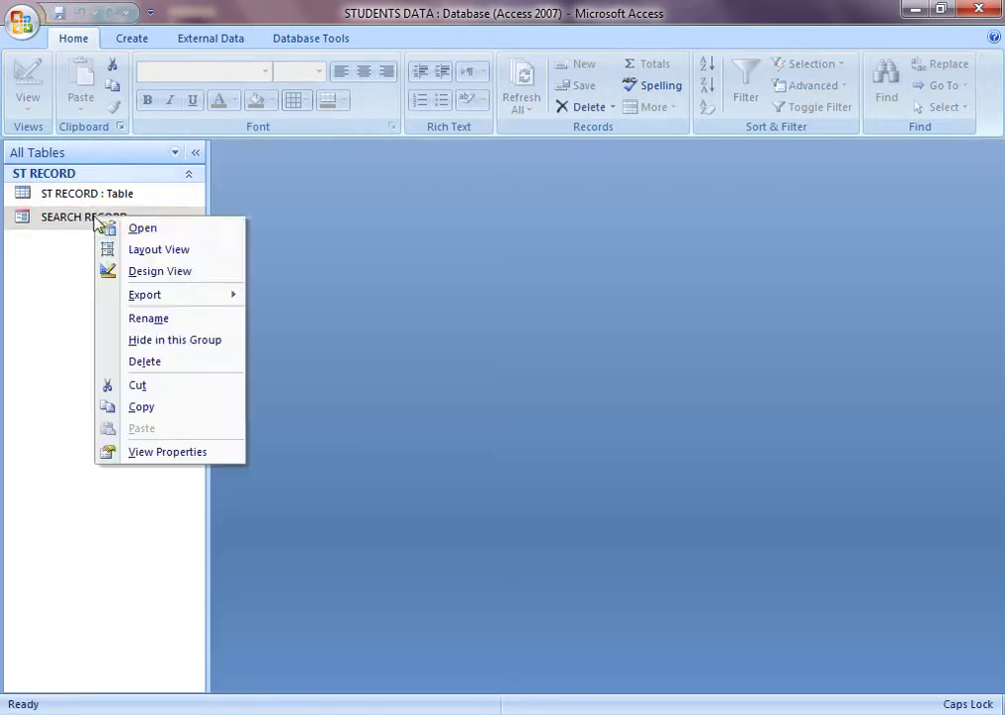
Step: Open SEARCH RECORD in Design view and nudge the COUNT and DATE OF ADM pairs right
click(151, 270)
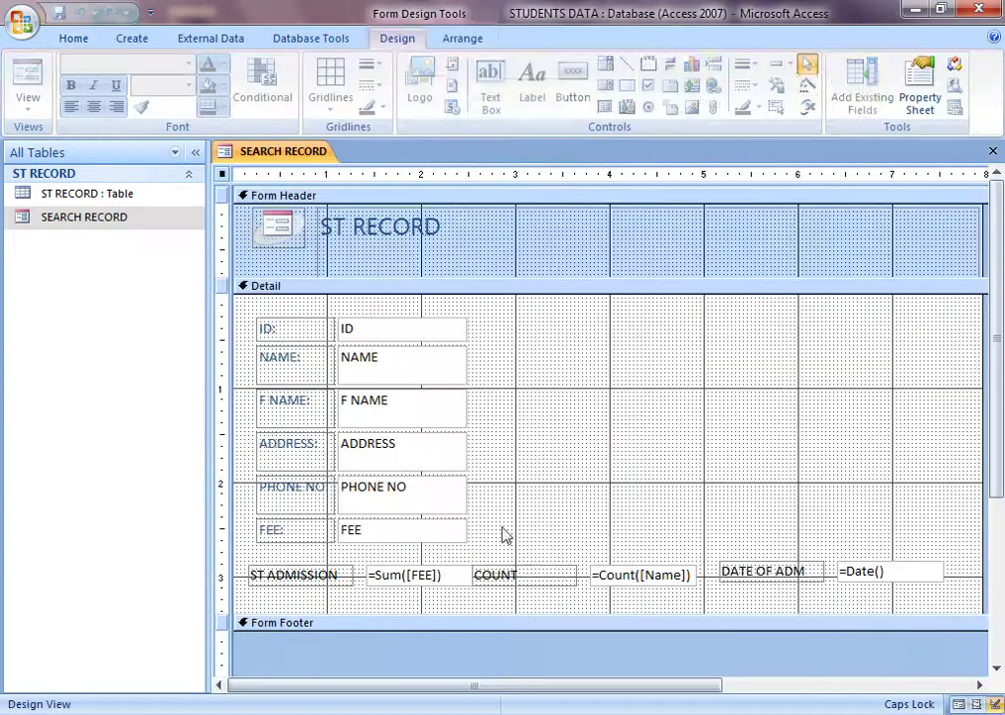
click(544, 574)
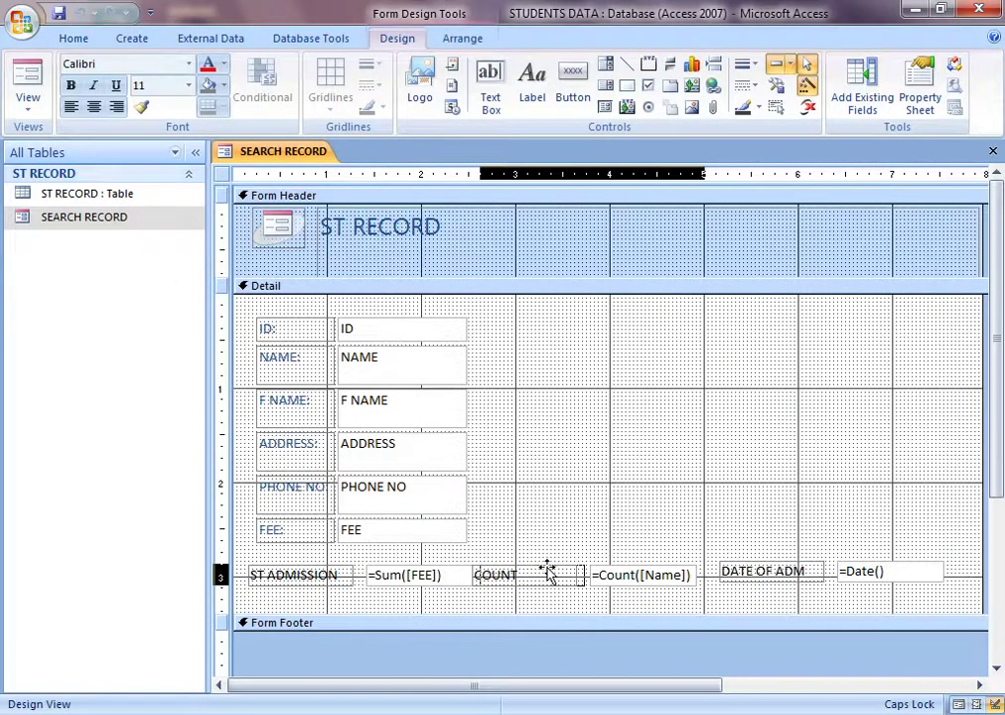
drag(551, 574, 563, 574)
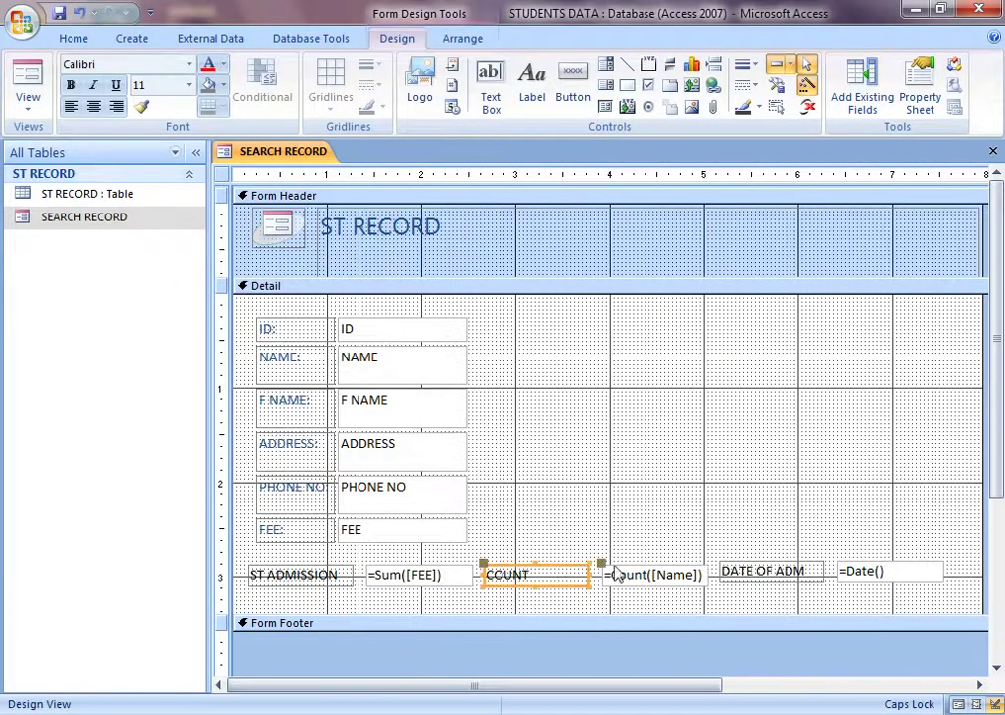
click(727, 584)
drag(735, 584, 746, 587)
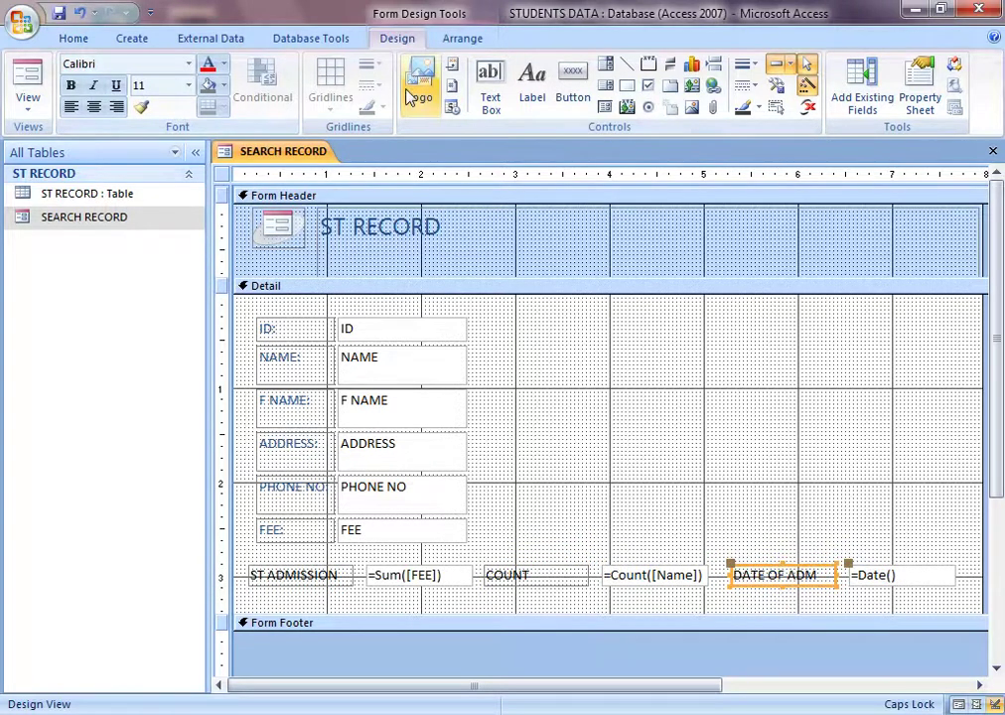
Step: Draw a cyan rectangle behind the totals row, then a large rectangle over the Detail section
click(627, 87)
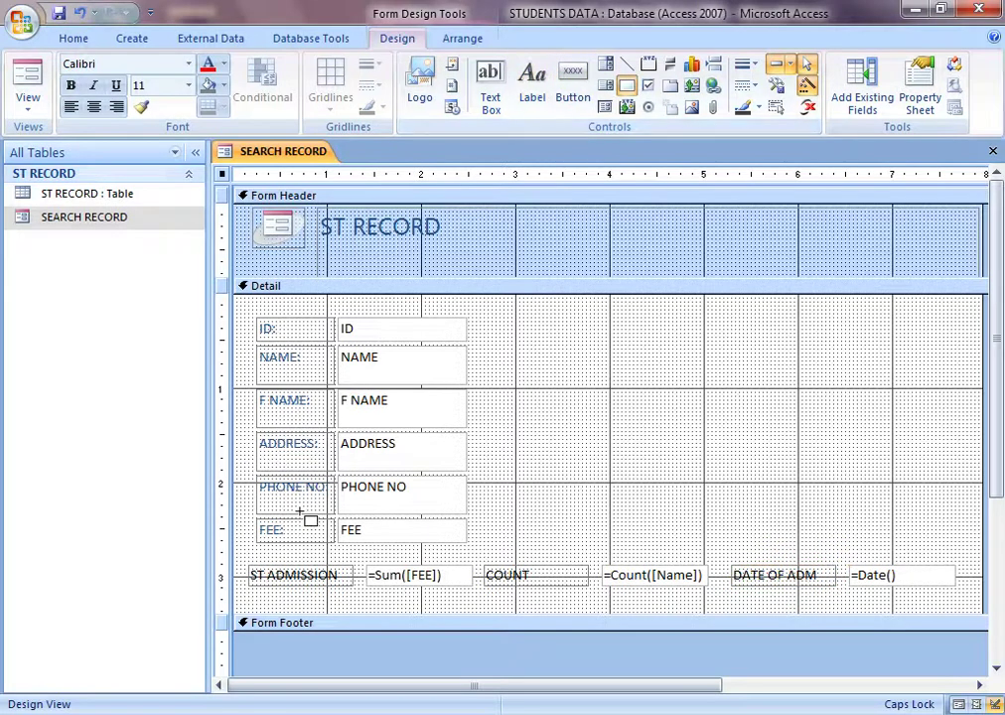
mouse_move(245, 566)
mouse_down()
mouse_move(911, 605)
mouse_move(955, 583)
mouse_up()
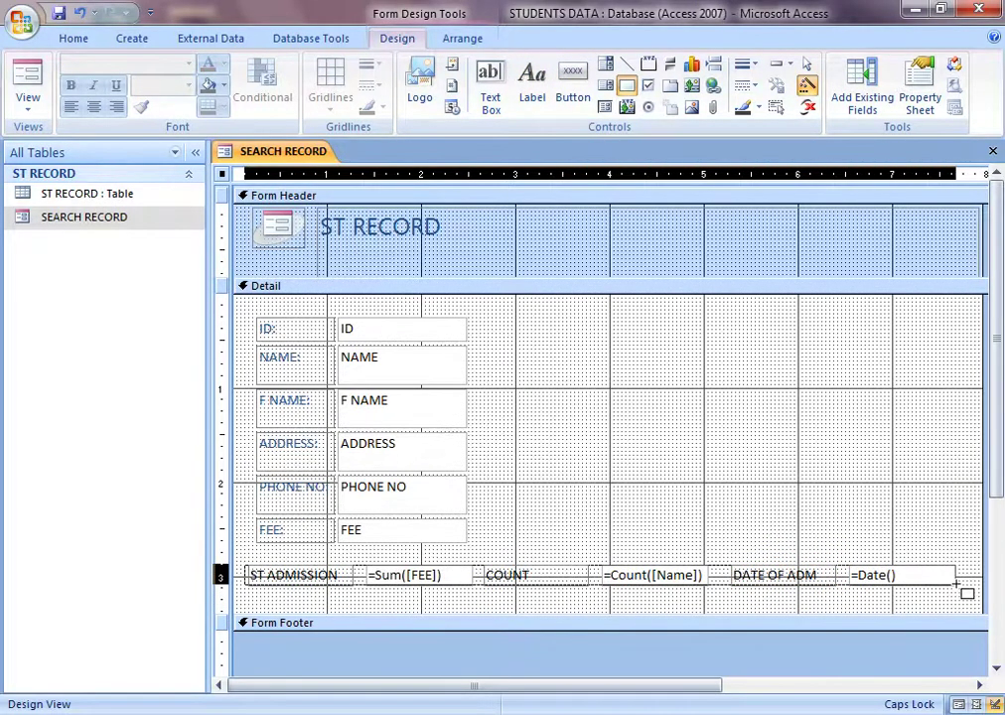
drag(955, 583, 951, 588)
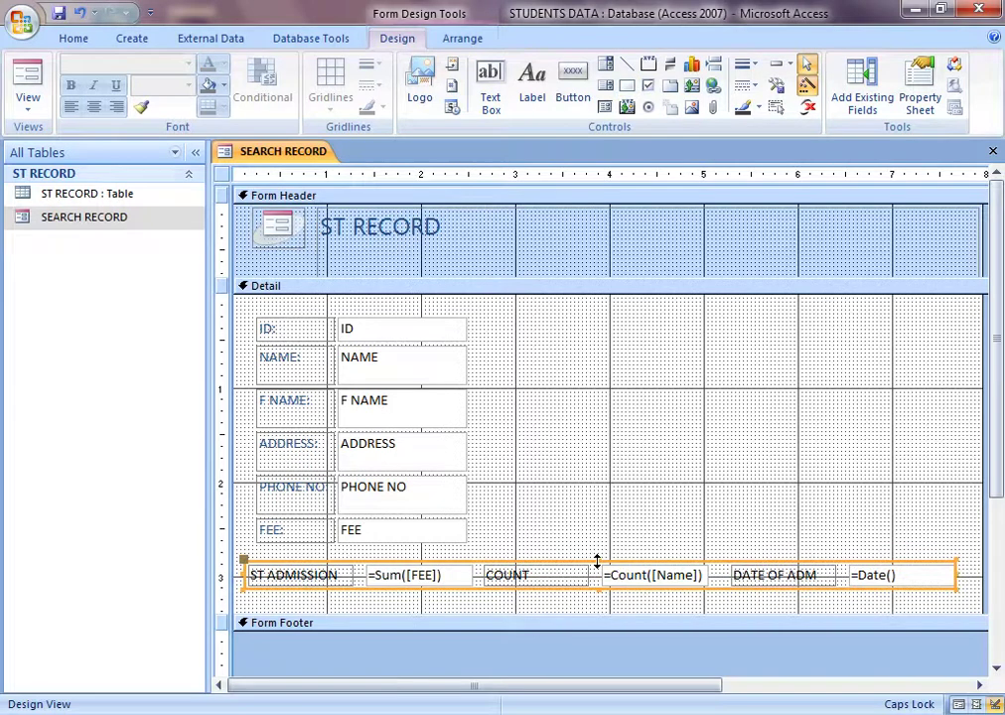
click(223, 86)
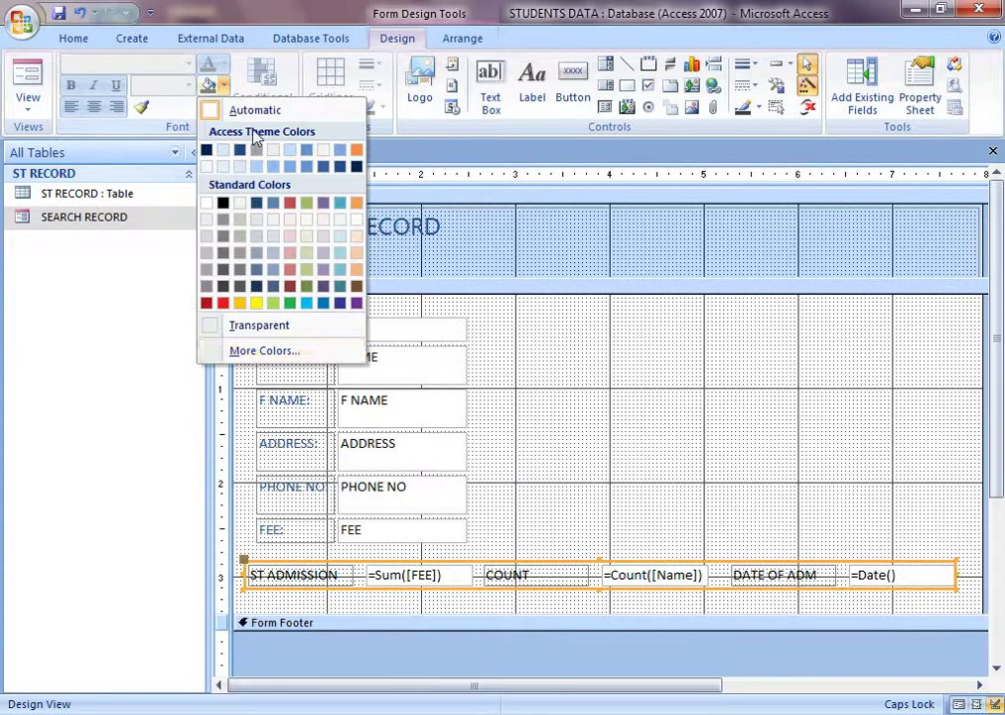
click(306, 305)
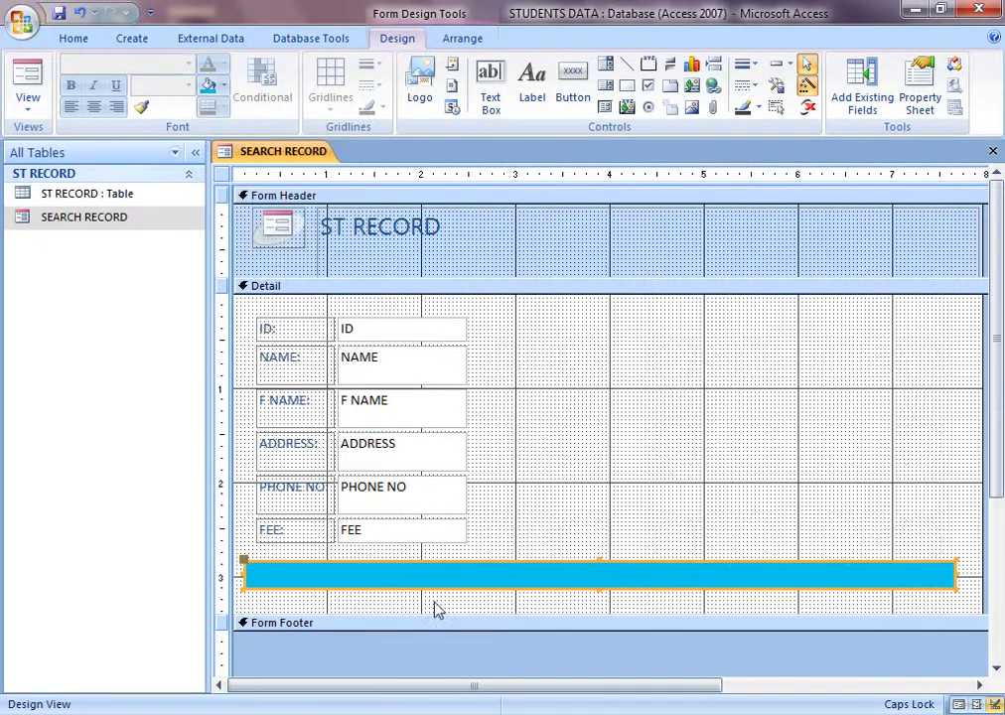
right_click(460, 573)
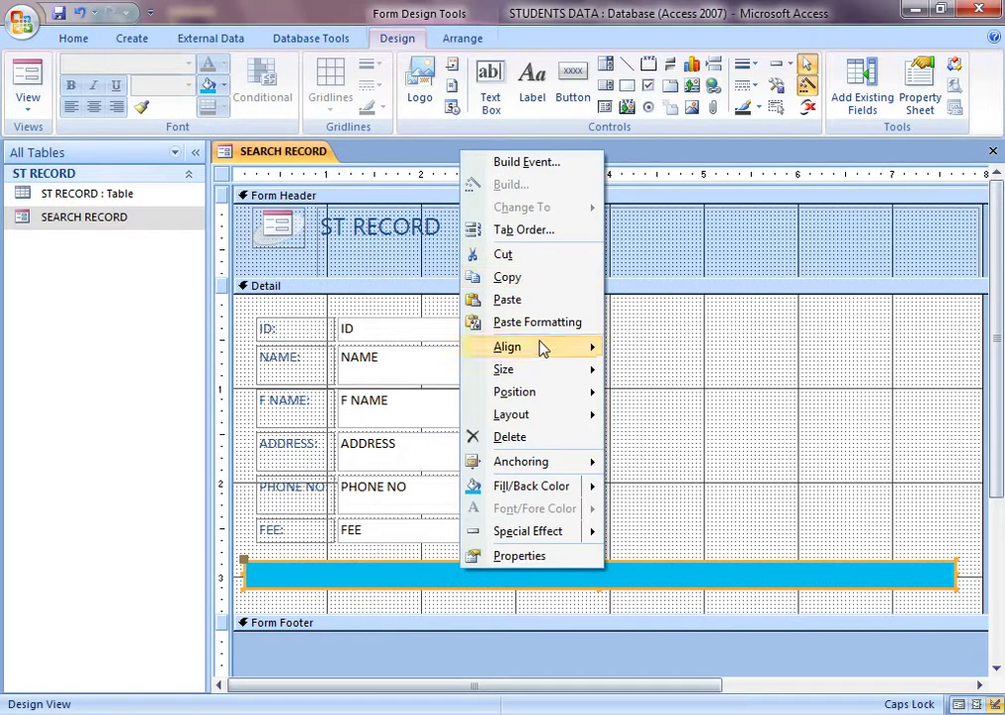
mouse_move(553, 395)
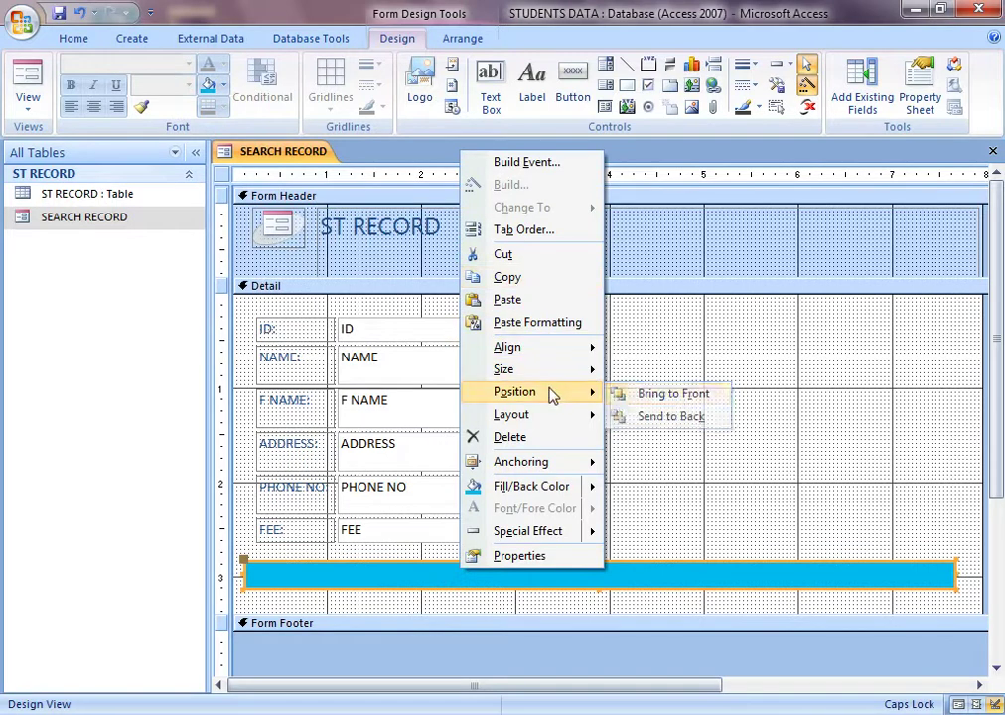
click(652, 416)
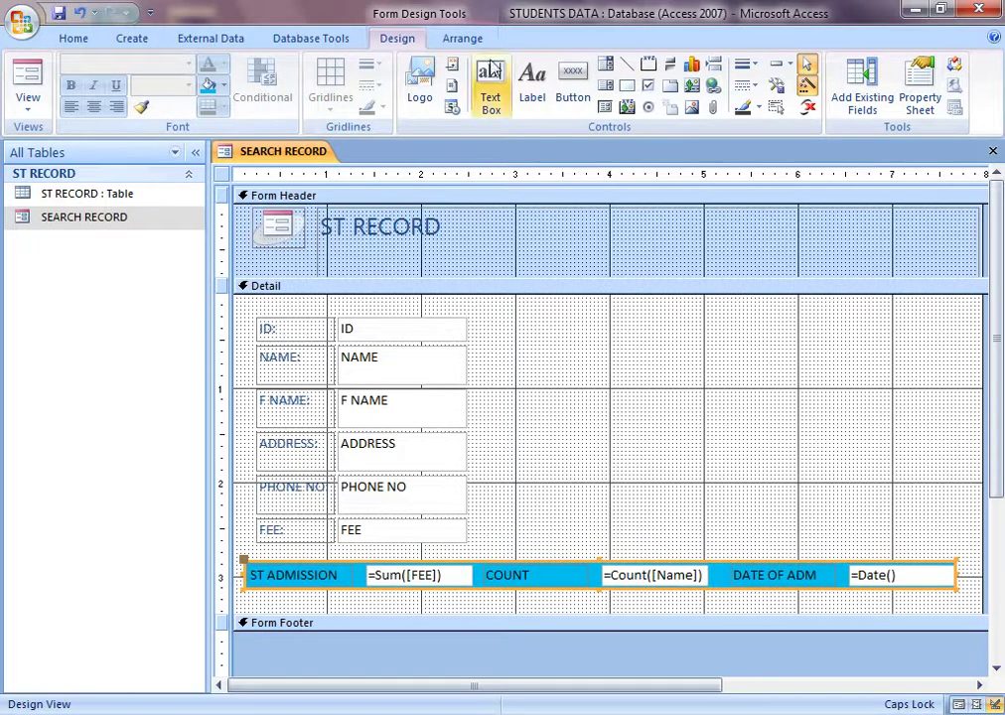
click(625, 86)
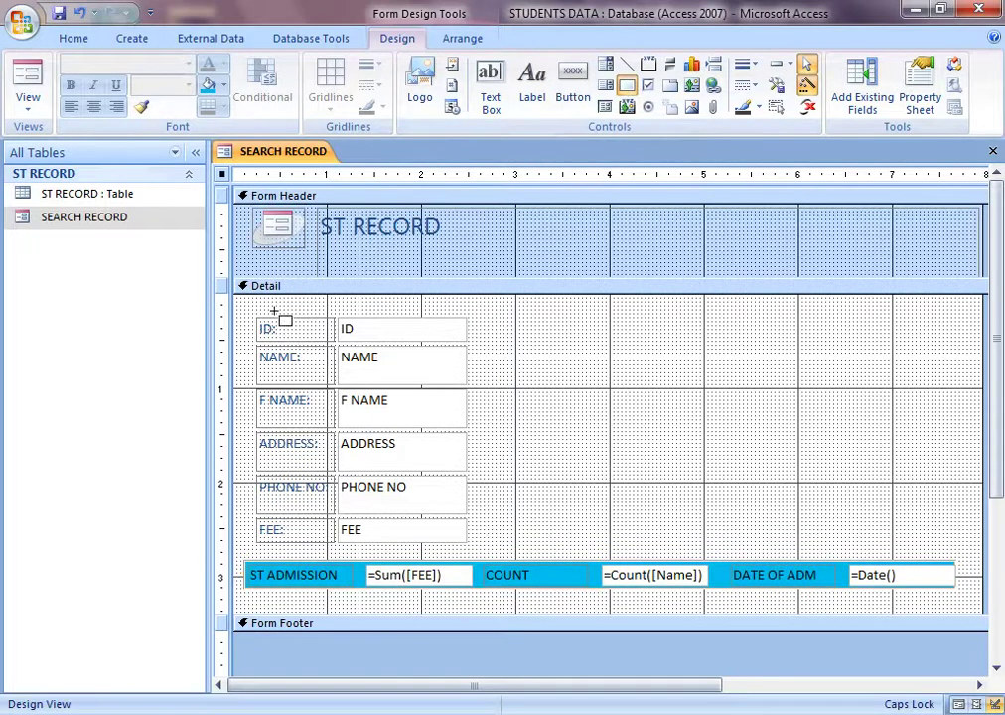
mouse_move(240, 293)
mouse_down()
mouse_move(991, 631)
mouse_move(953, 612)
mouse_up()
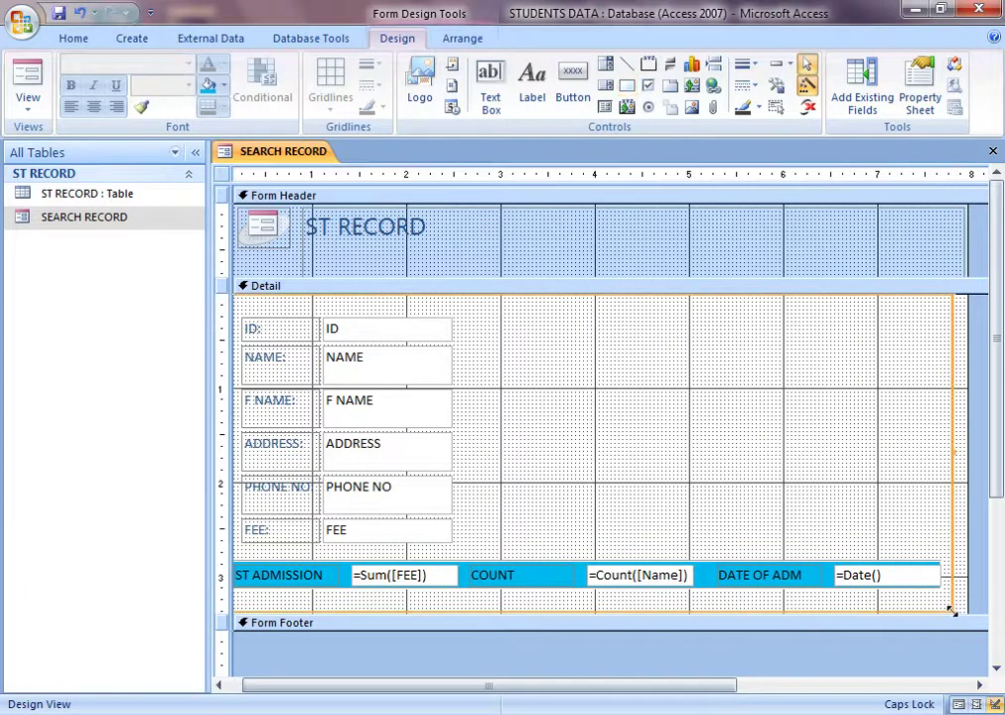
Step: Fill the Detail section background green, replacing an initial purple choice
click(224, 86)
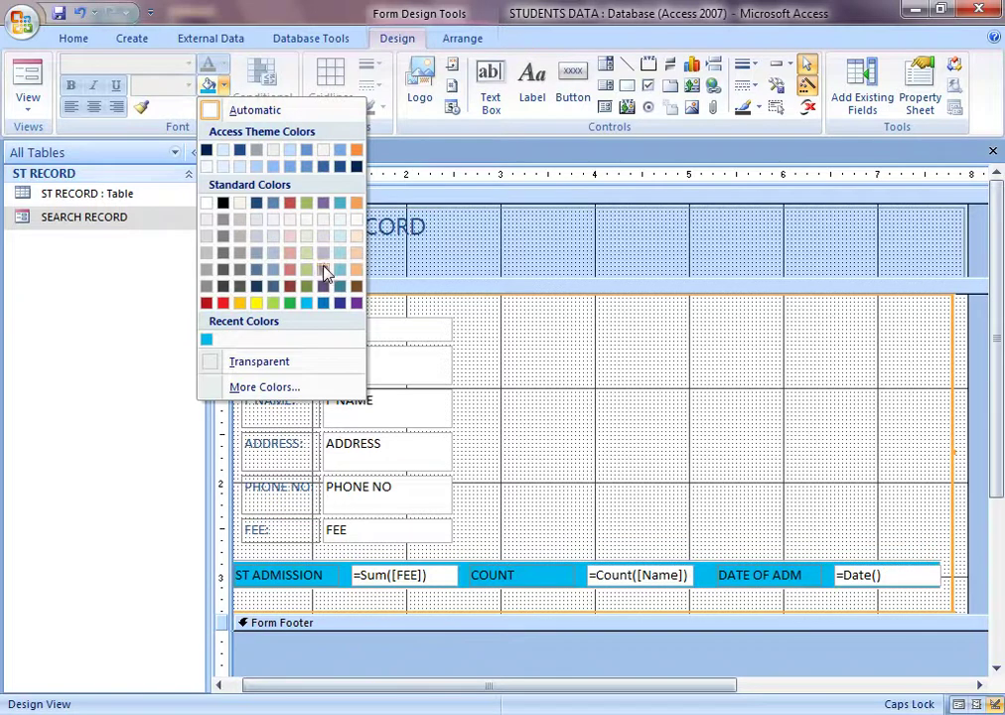
click(325, 271)
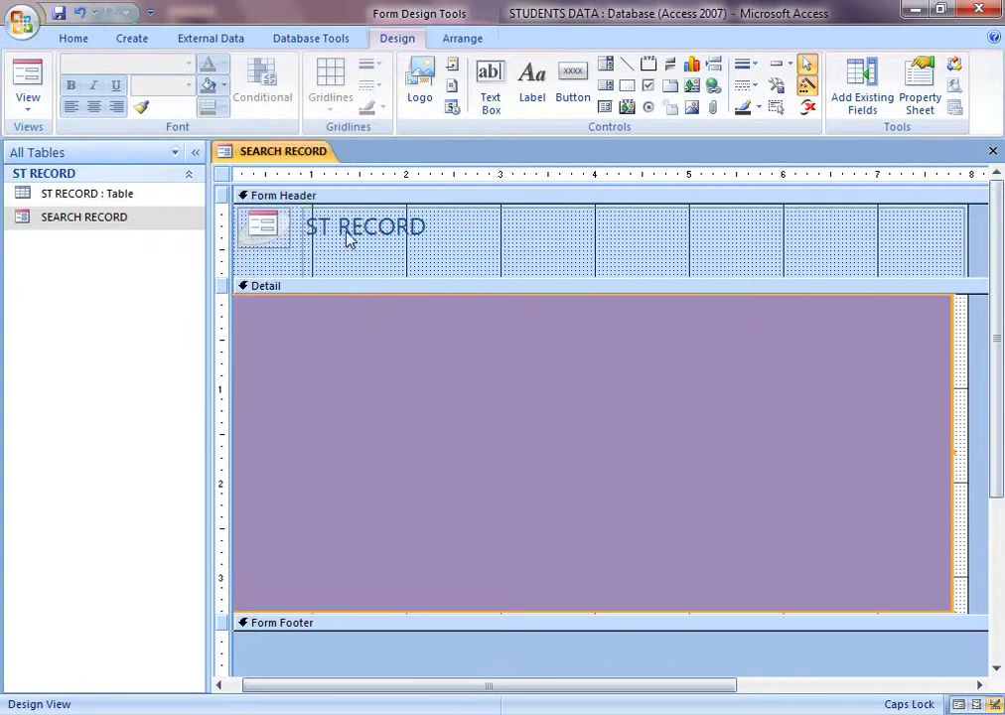
click(225, 88)
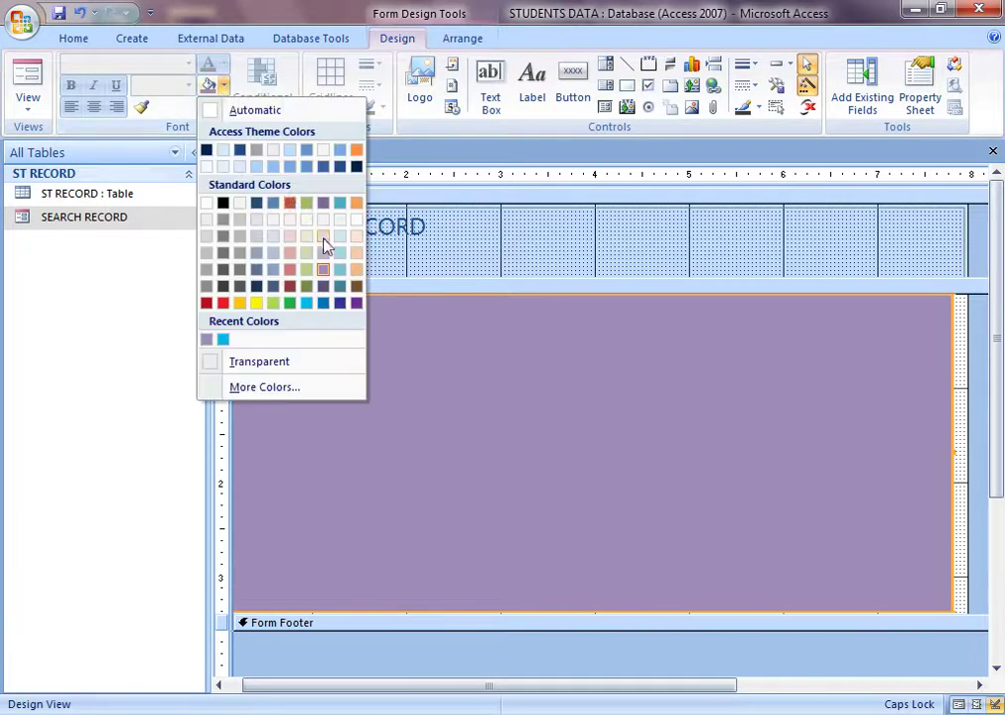
click(306, 269)
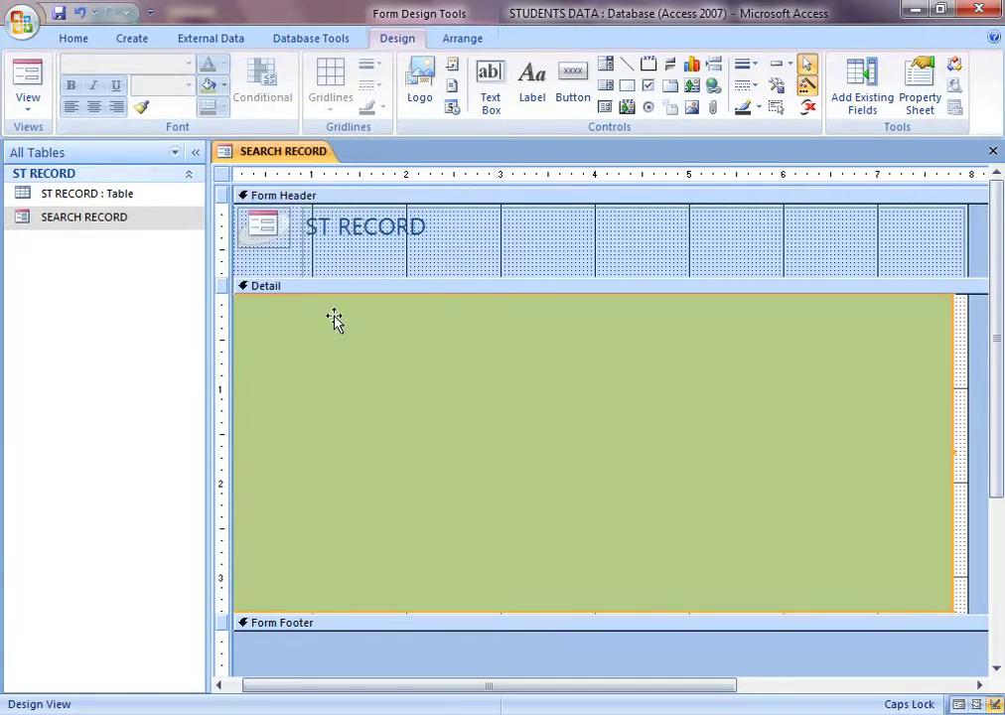
Step: Send the Detail background behind the fields and change its colour to light pink
right_click(366, 348)
mouse_move(467, 545)
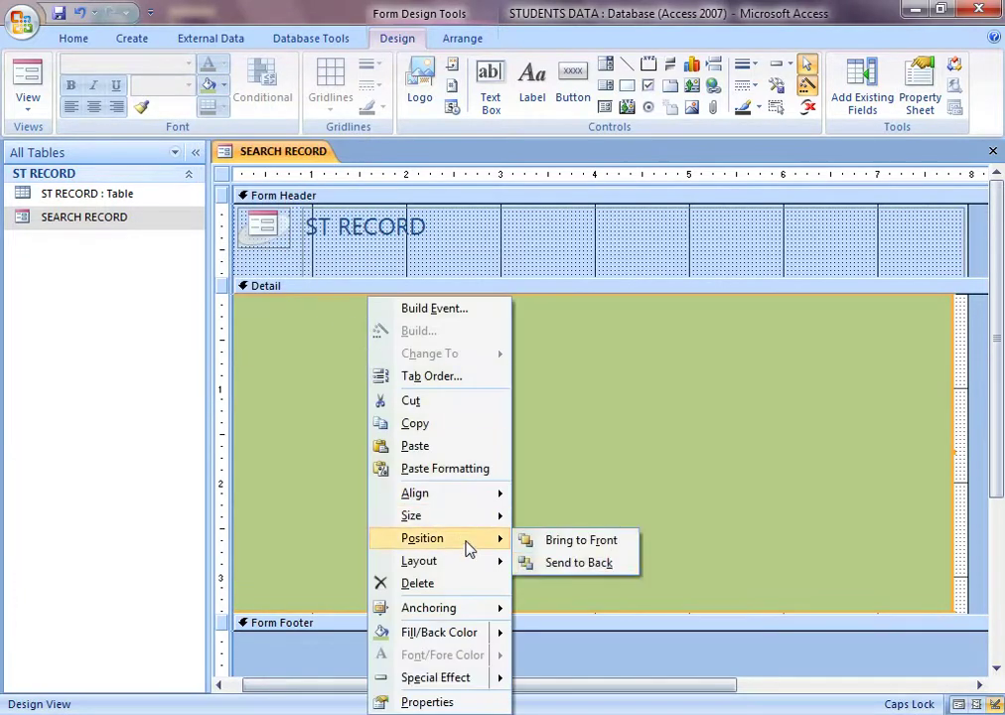
click(581, 561)
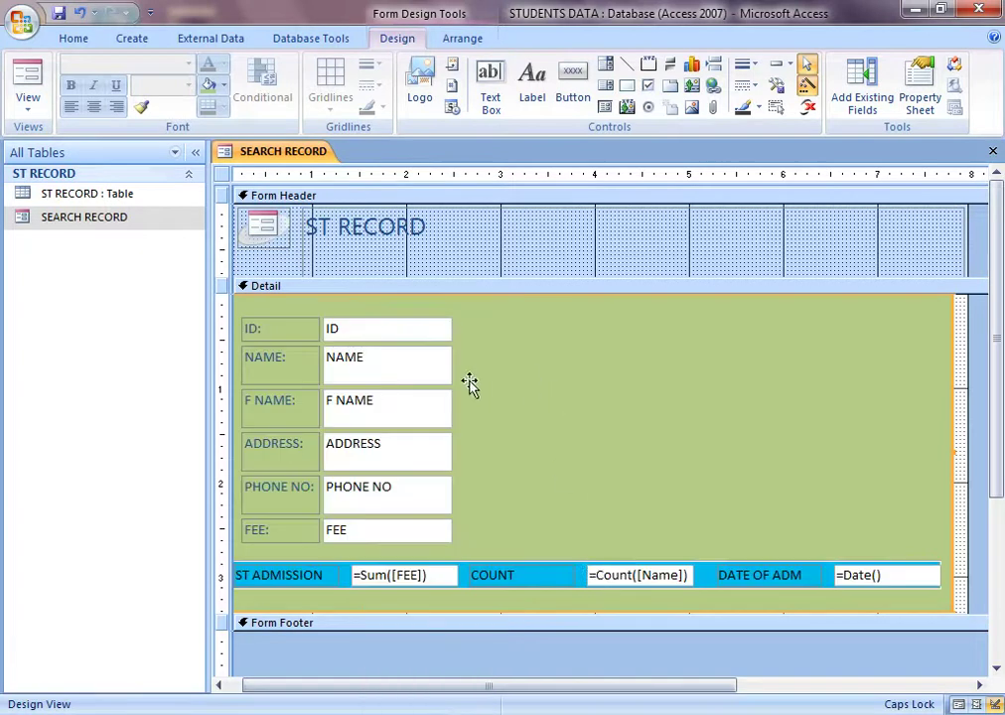
click(223, 85)
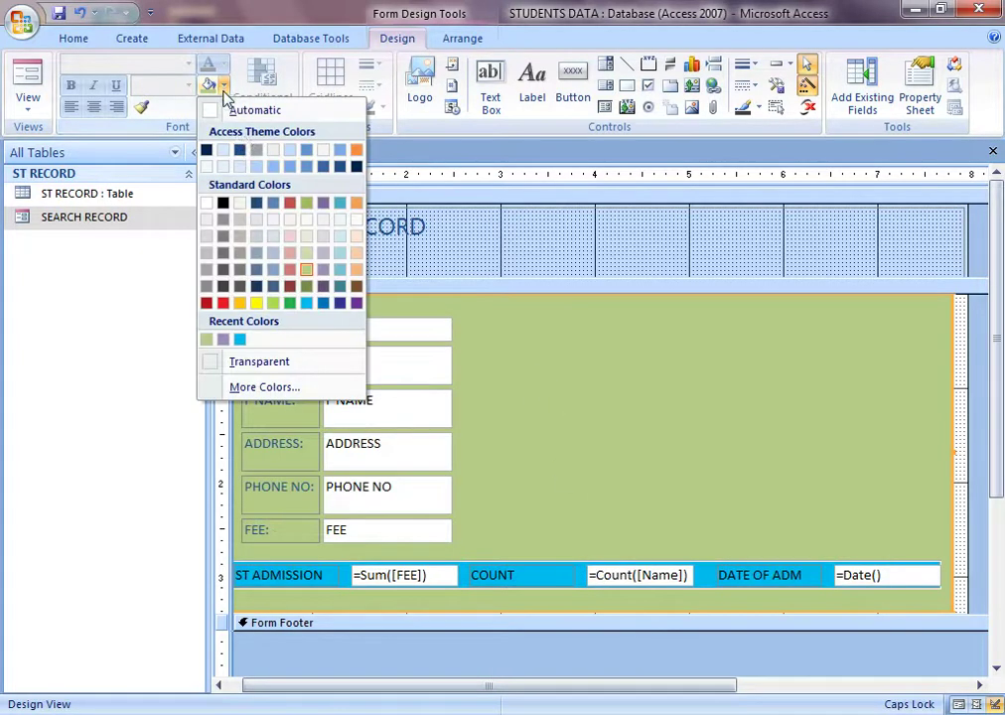
click(289, 254)
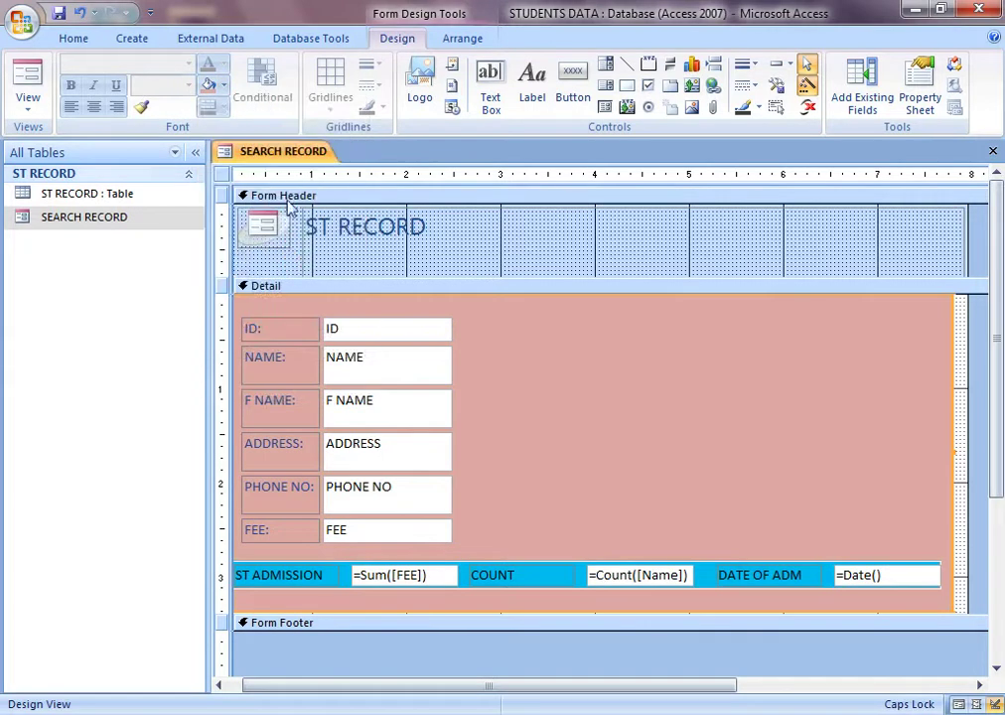
click(224, 86)
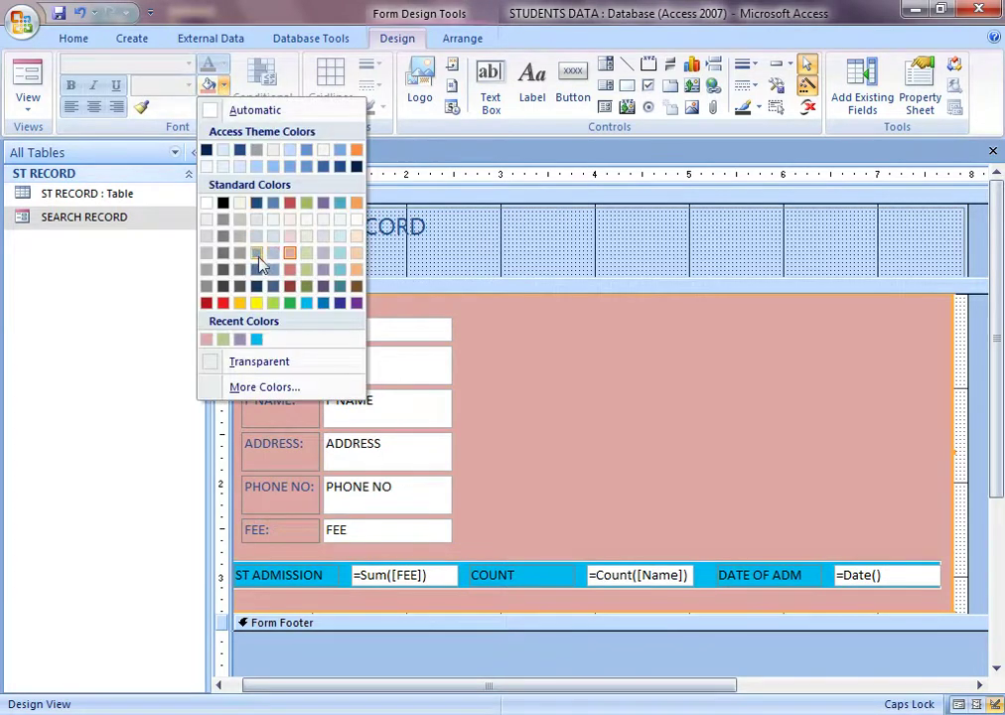
click(290, 248)
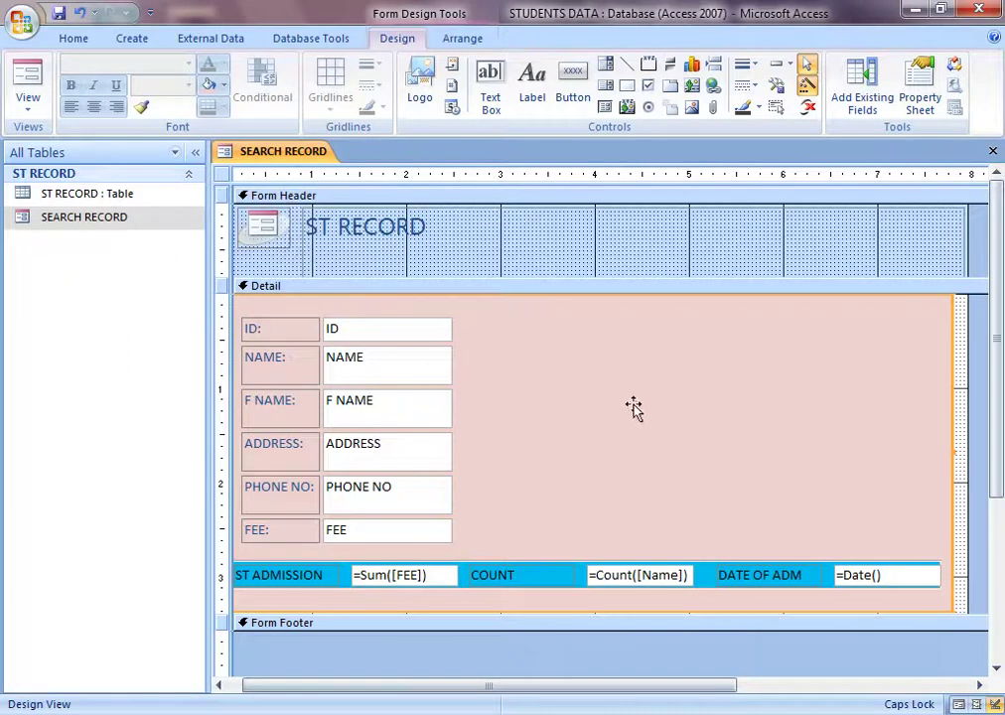
Step: Clear the old ST RECORD text from the header title label
double_click(427, 239)
click(450, 230)
key(BackSpace)
key(BackSpace)
key(BackSpace)
key(BackSpace)
key(BackSpace)
key(BackSpace)
key(BackSpace)
key(BackSpace)
key(BackSpace)
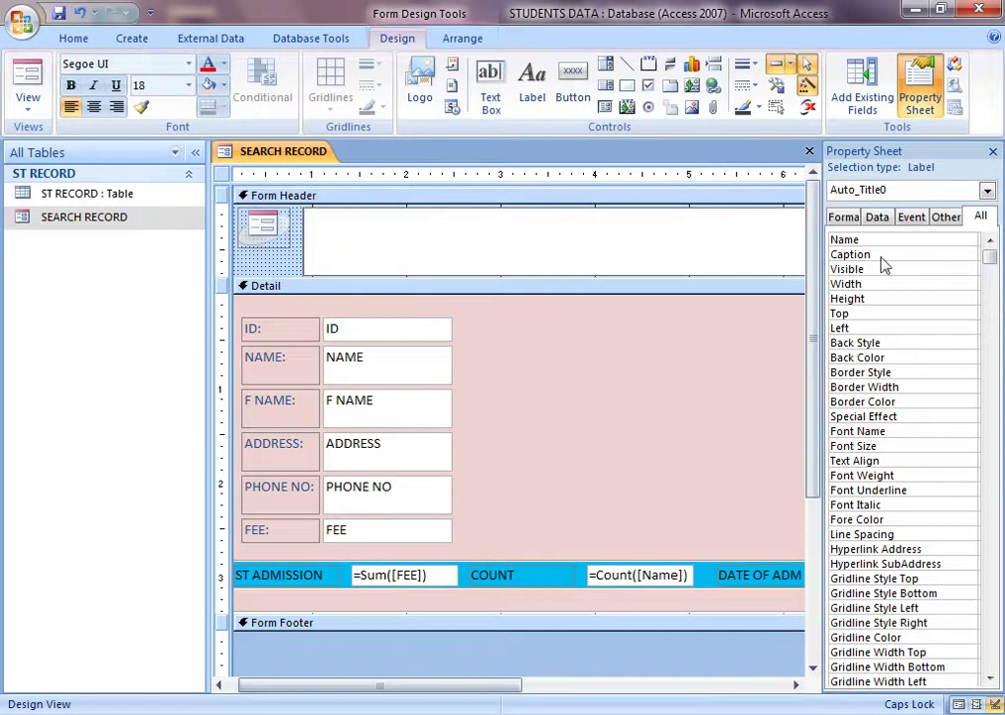
click(992, 151)
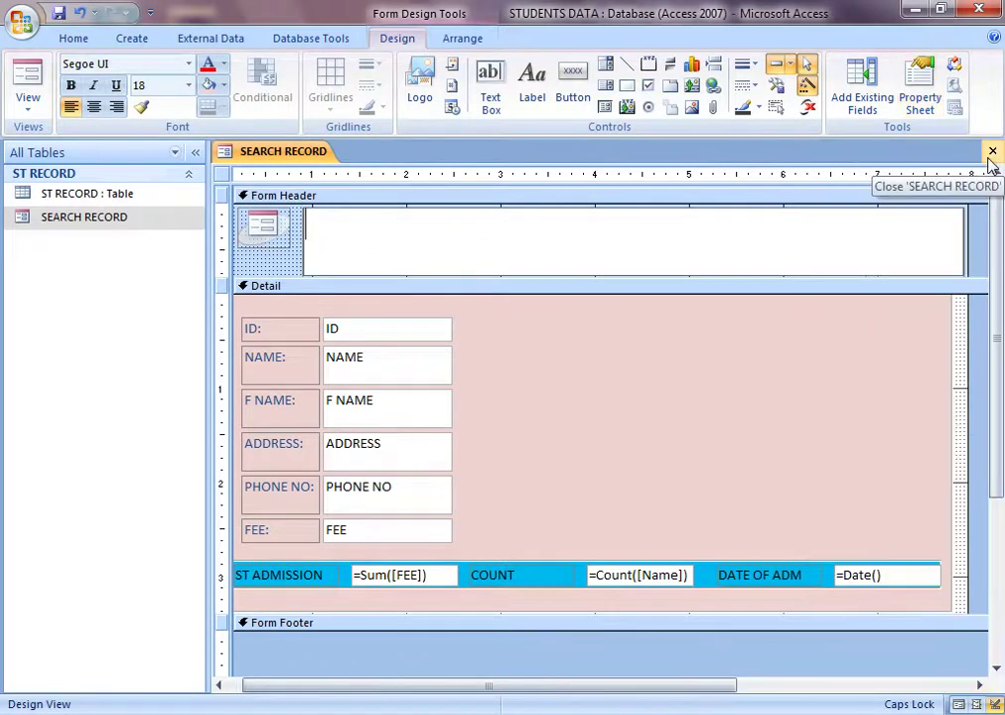
Step: Retitle the header SOFT TECH COMPUTER ACADEMY AND TUITION CENTER and make it bold
text(SOFT YT)
key(BackSpace)
key(BackSpace)
text(TECH COMPUTER ACADEMY AND TU)
key(BackSpace)
text(TUITION CDNTE)
key(BackSpace)
key(BackSpace)
key(BackSpace)
key(BackSpace)
text(ENTER)
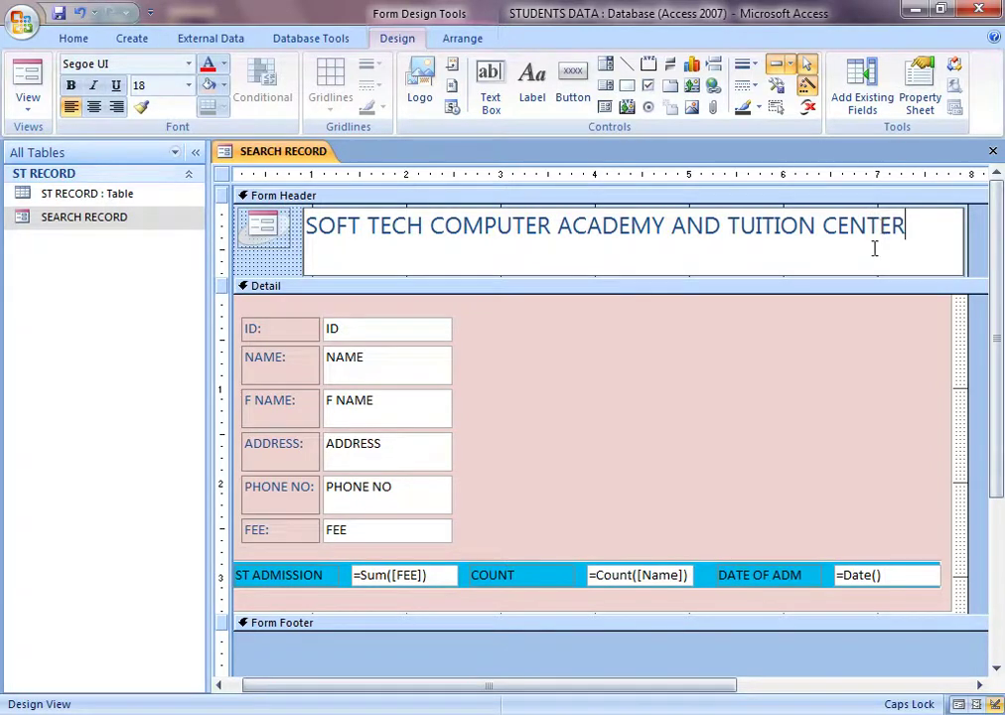
drag(907, 225, 319, 225)
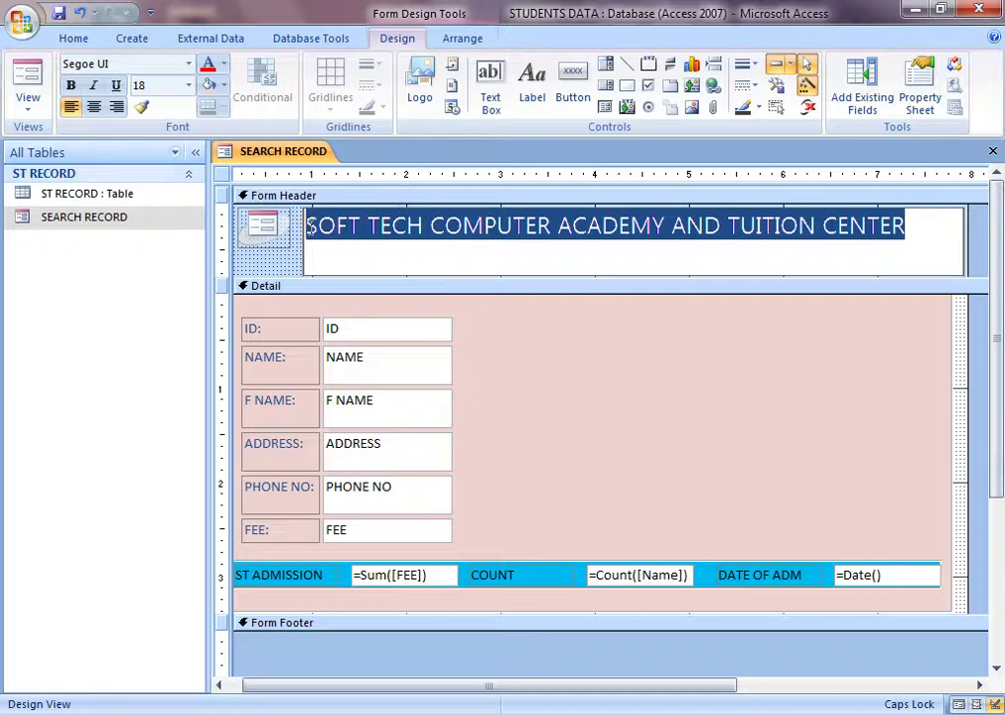
click(70, 86)
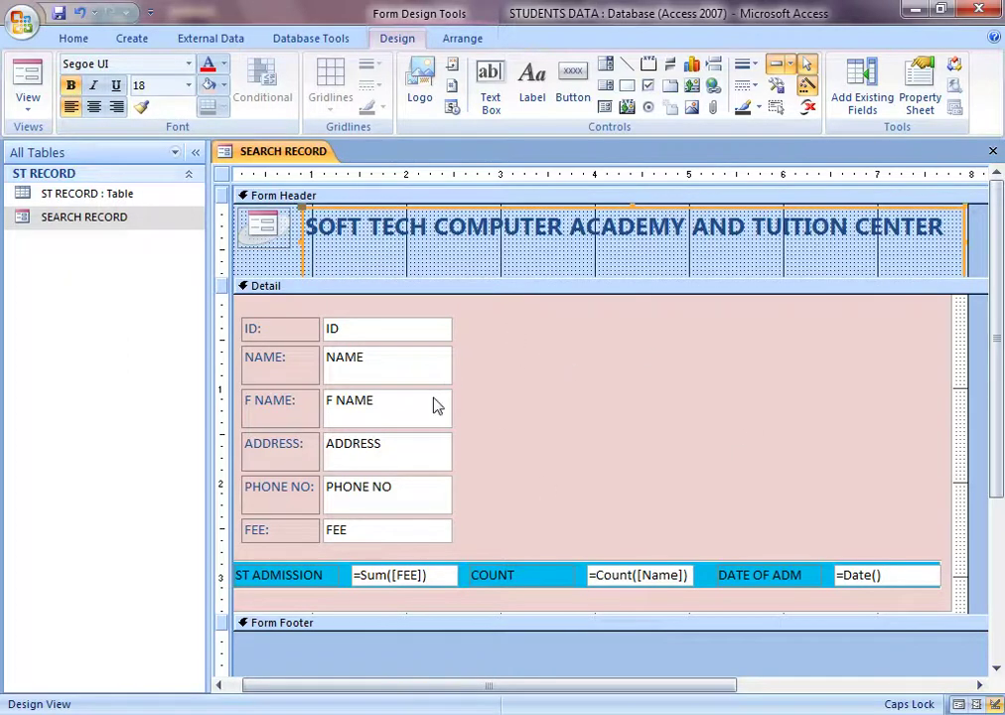
Step: Switch to Form View and enter ID 1 with the student's name and father's name
click(28, 87)
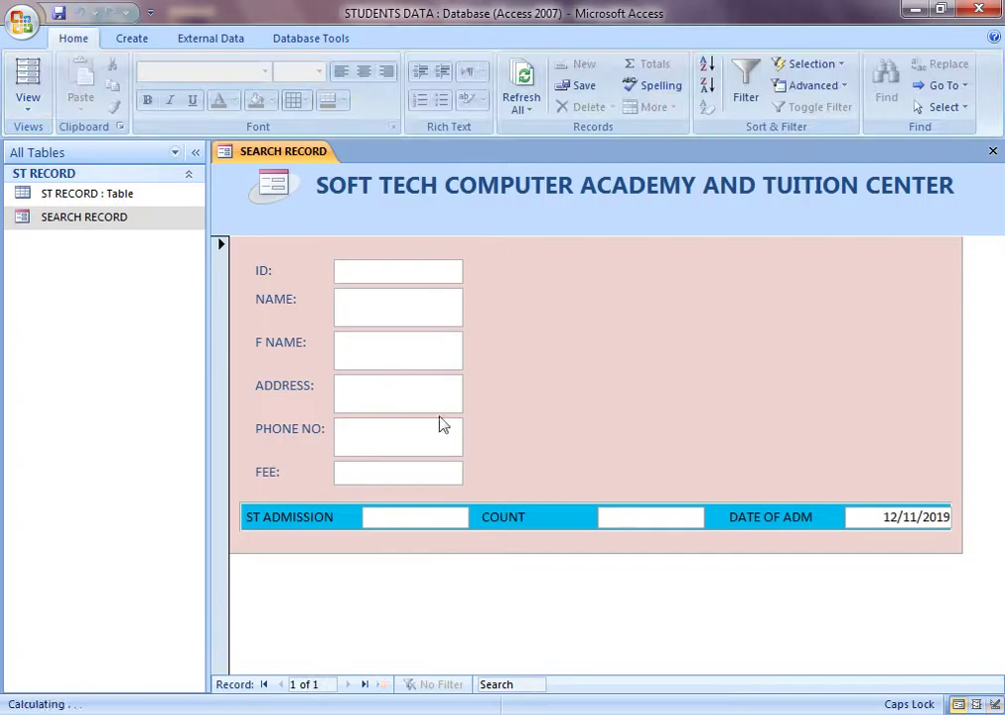
text(1)
click(410, 305)
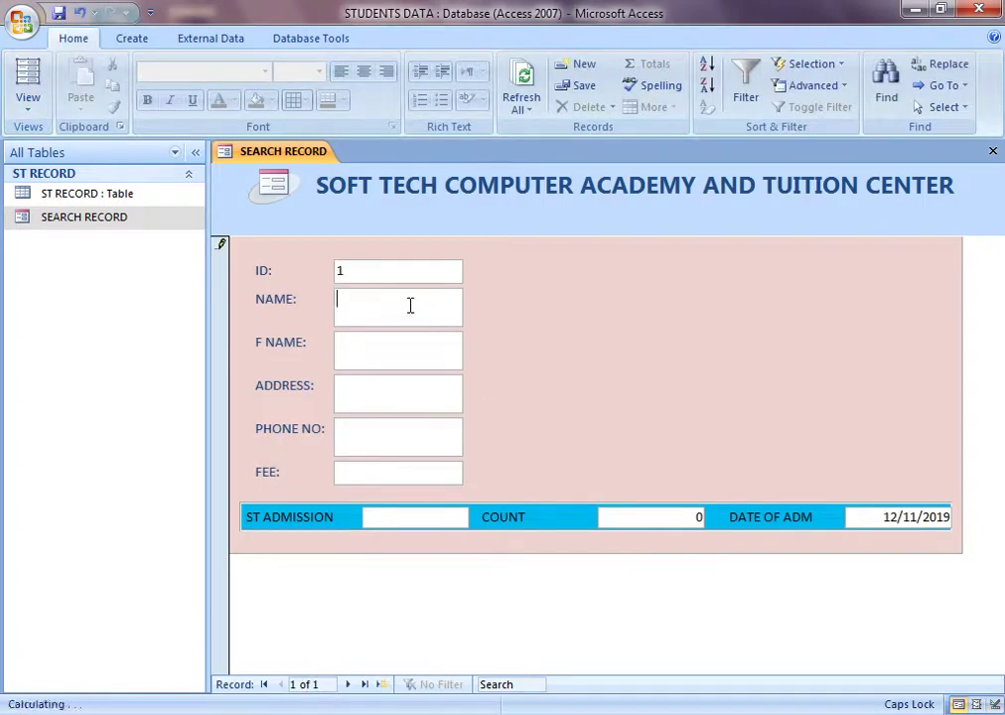
text(KHAN)
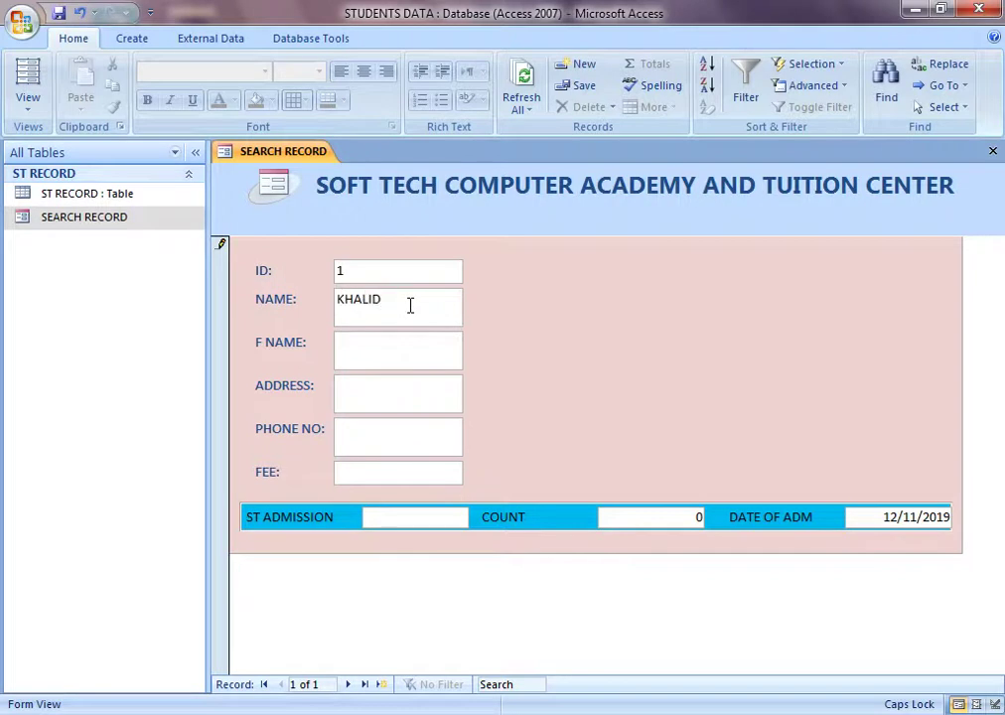
click(394, 359)
text(SALEEM)
Step: Fill in the student's address, phone number and FEE 500, then save the record
click(389, 394)
text(HAND)
click(388, 446)
text(932309320)
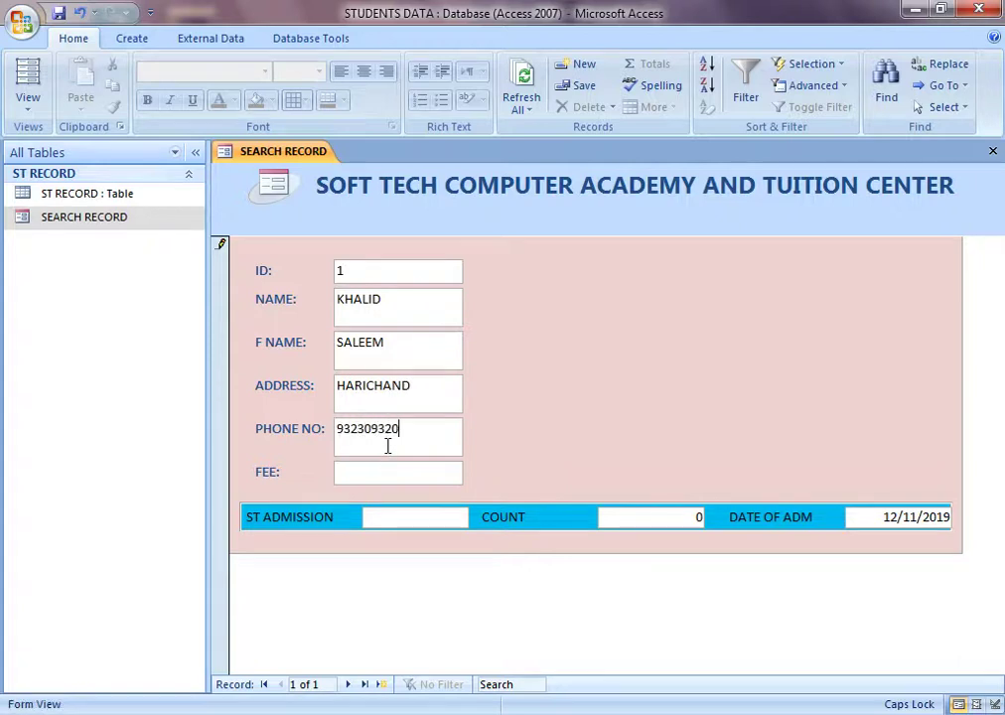
key(Tab)
text(500)
click(347, 684)
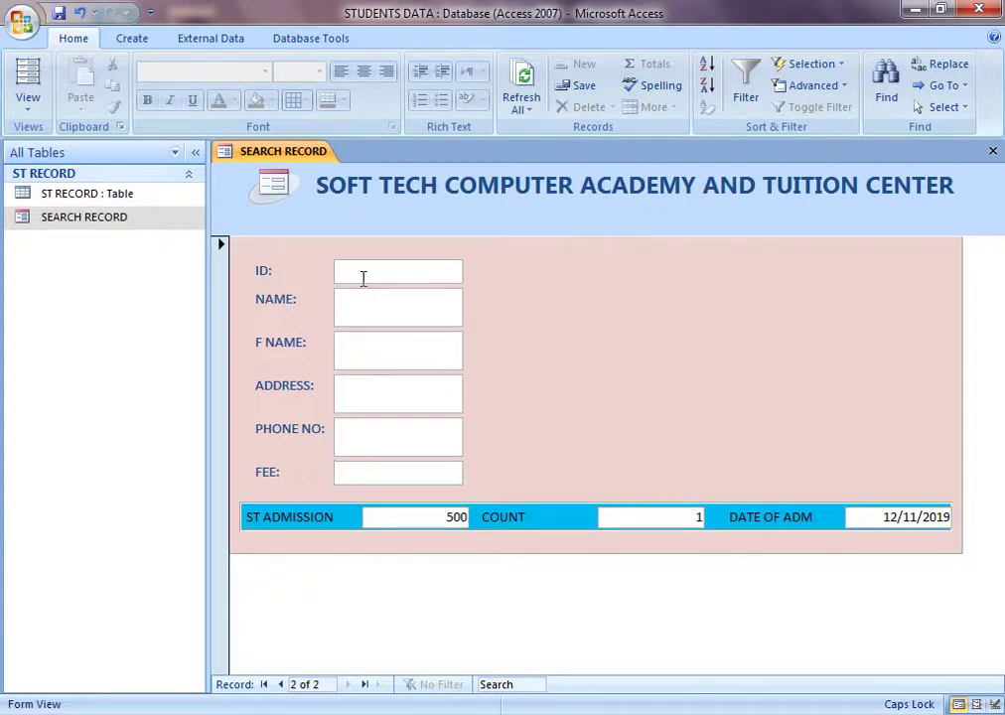
Step: Enter record ID 2 with the student's name, father's name, address, phone and FEE 600, then save it
text(2)
key(Tab)
text(FAWAD)
key(Tab)
text(YOUNAS)
key(Tab)
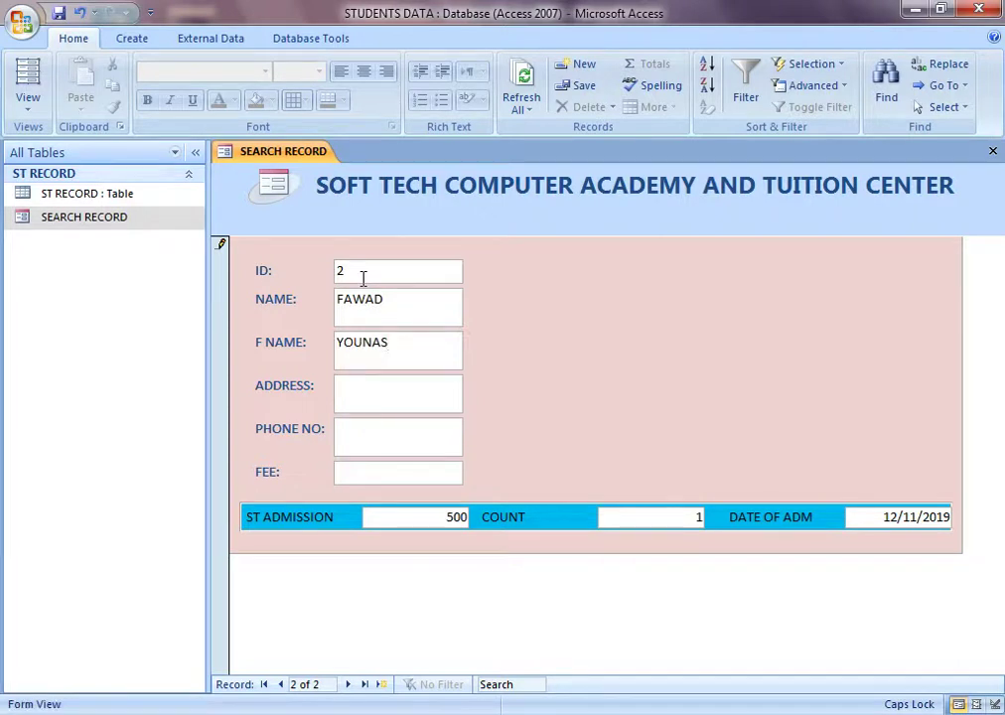
text(SHAKOOR)
key(Tab)
key(Tab)
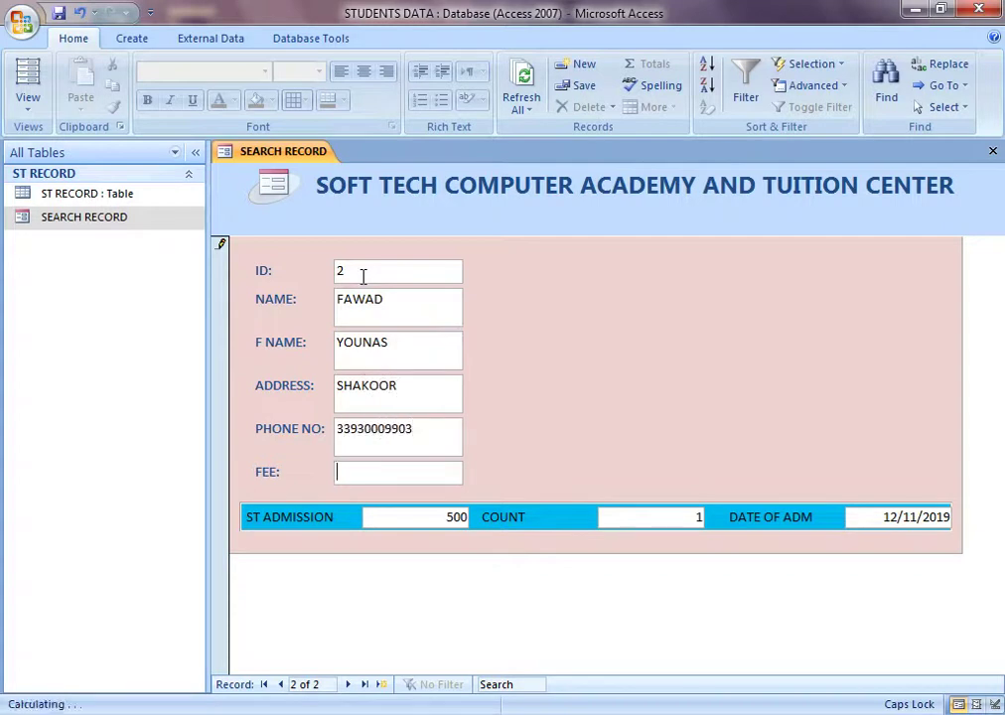
text(600)
click(348, 687)
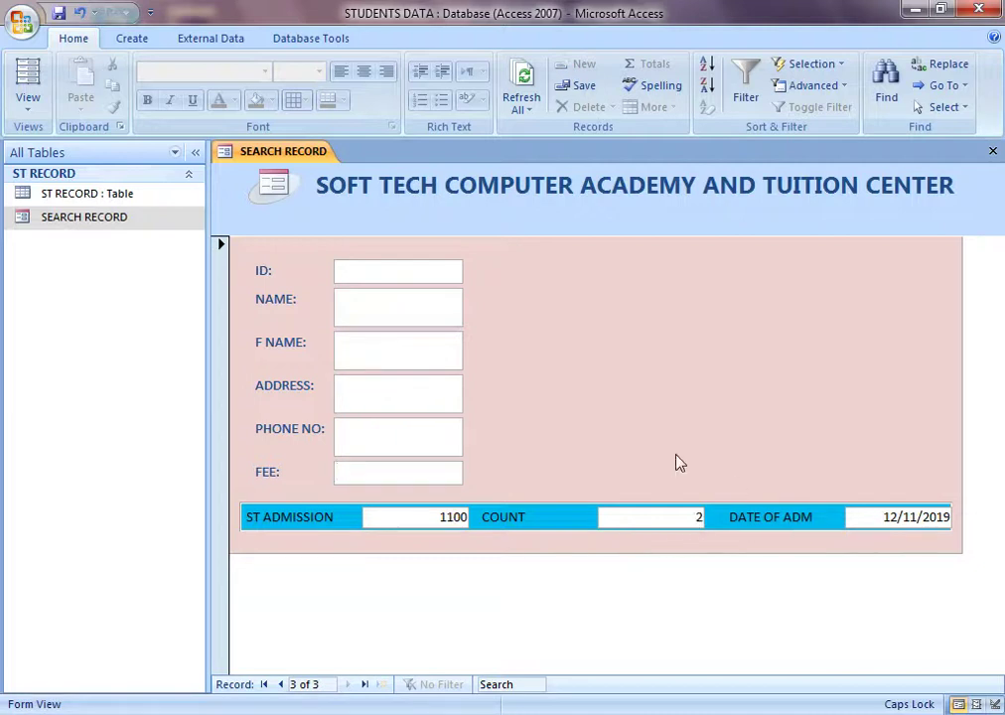
Step: Dismiss the invalid-value error and correct the record's ID to 3
click(369, 271)
text(IMRAN)
key(Return)
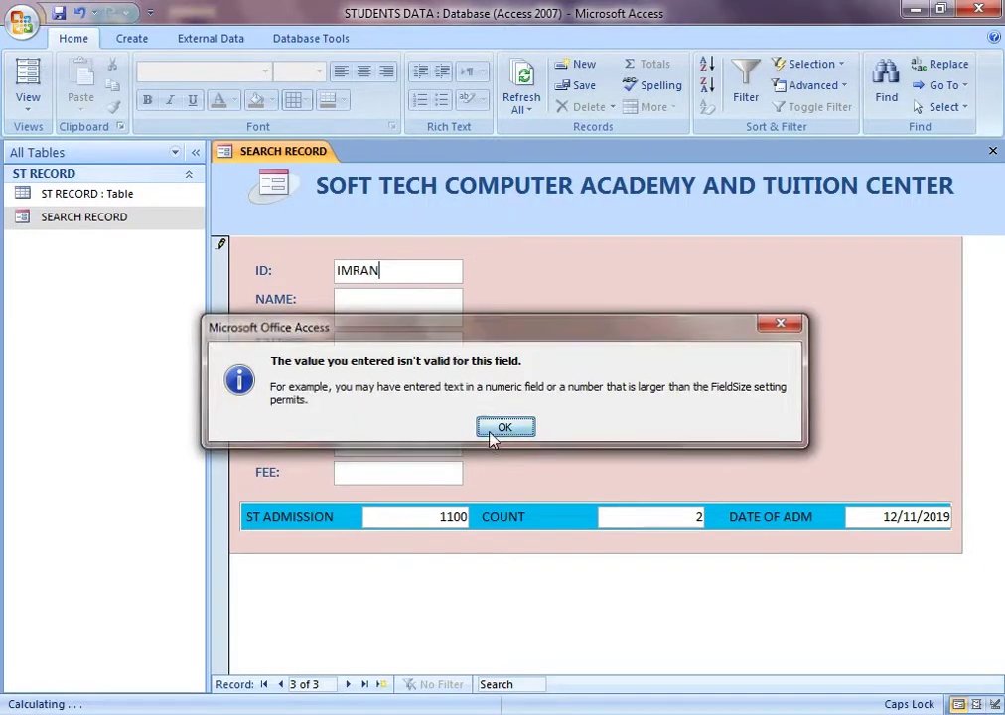
click(494, 430)
key(BackSpace)
key(BackSpace)
key(BackSpace)
key(BackSpace)
key(BackSpace)
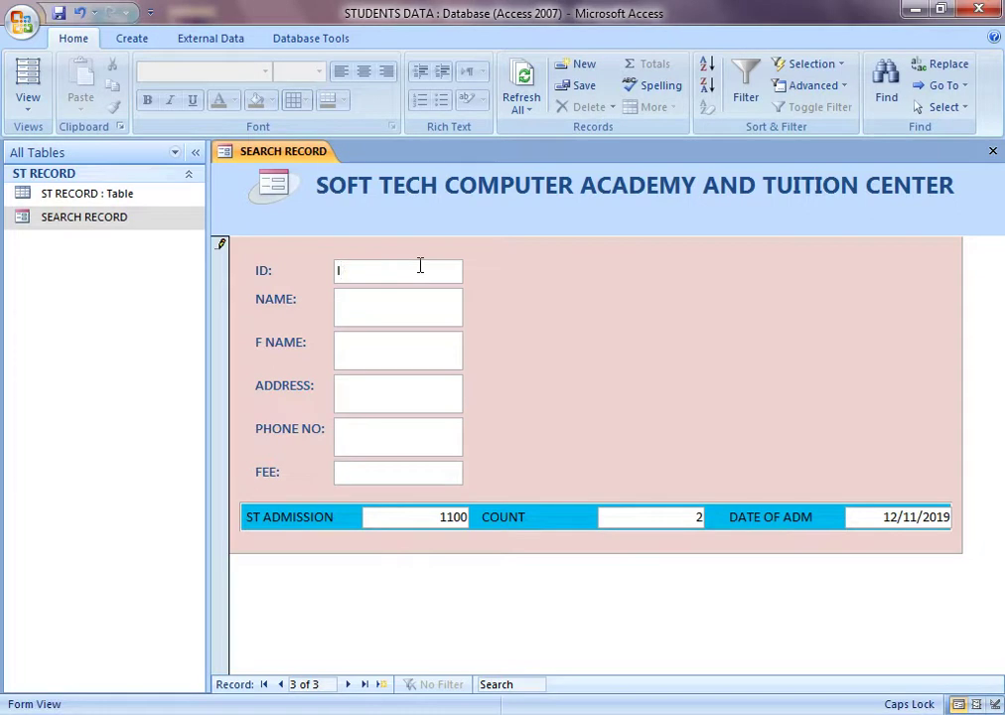
text(3)
key(Return)
Step: Enter the student's name and father's name, correcting a misspelling in the father's name
text(IMRAN)
key(Return)
text(DAWOD)
key(Return)
click(399, 348)
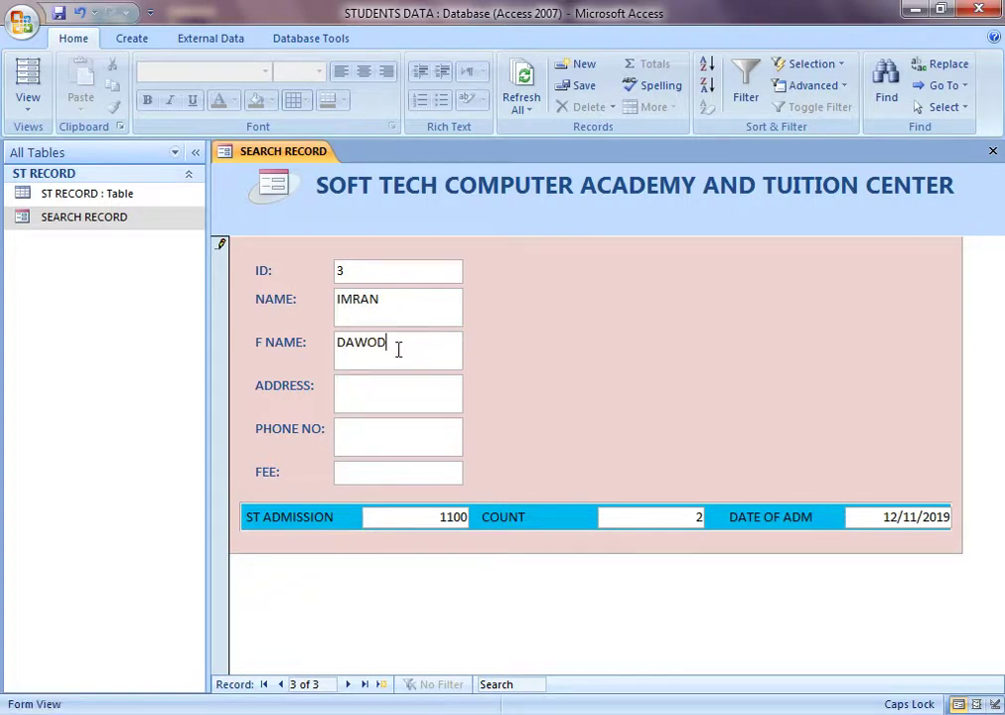
key(BackSpace)
text(OD)
key(Return)
Step: Fill in the student's address, phone number and FEE 600, then save the record
text(DARGAI)
key(Return)
key(Return)
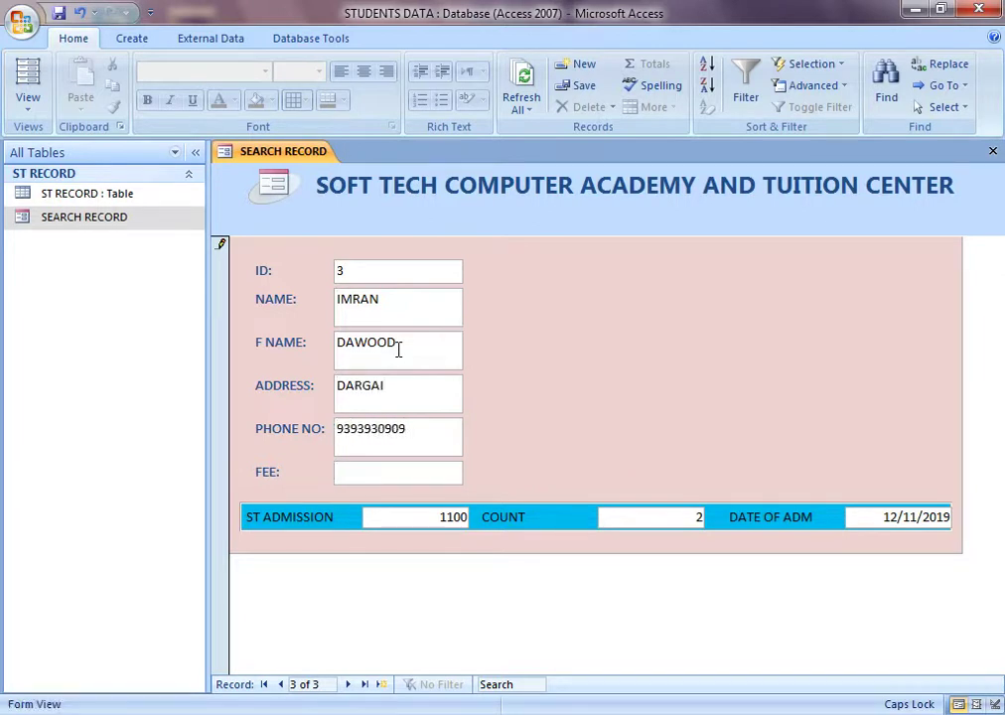
text(600)
click(348, 684)
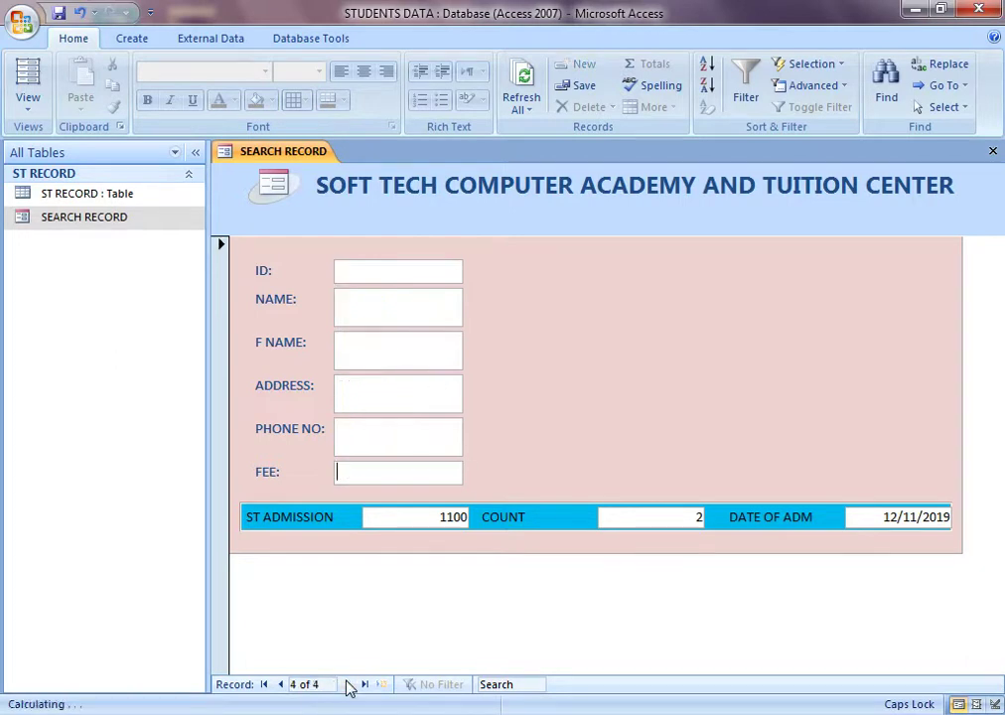